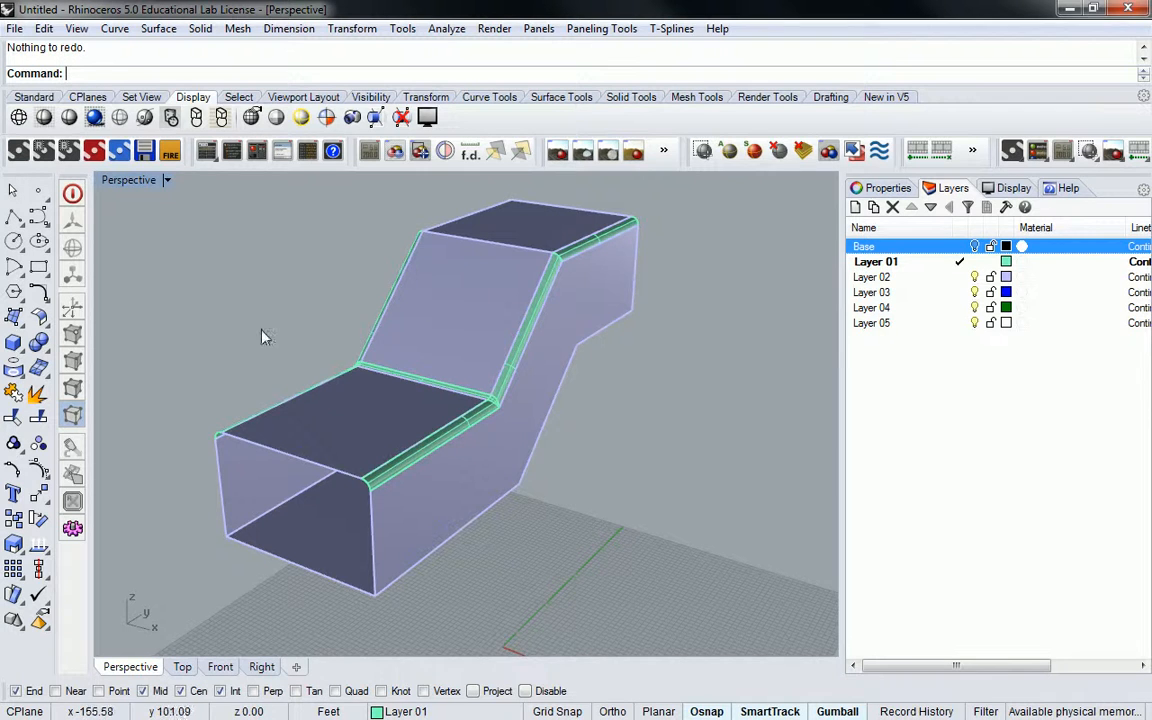
Draw an S-shaped four-point control-point curve in the Top view, starting on the x-axis beside the existing box model
shift+right_drag(270, 334, 525, 334)
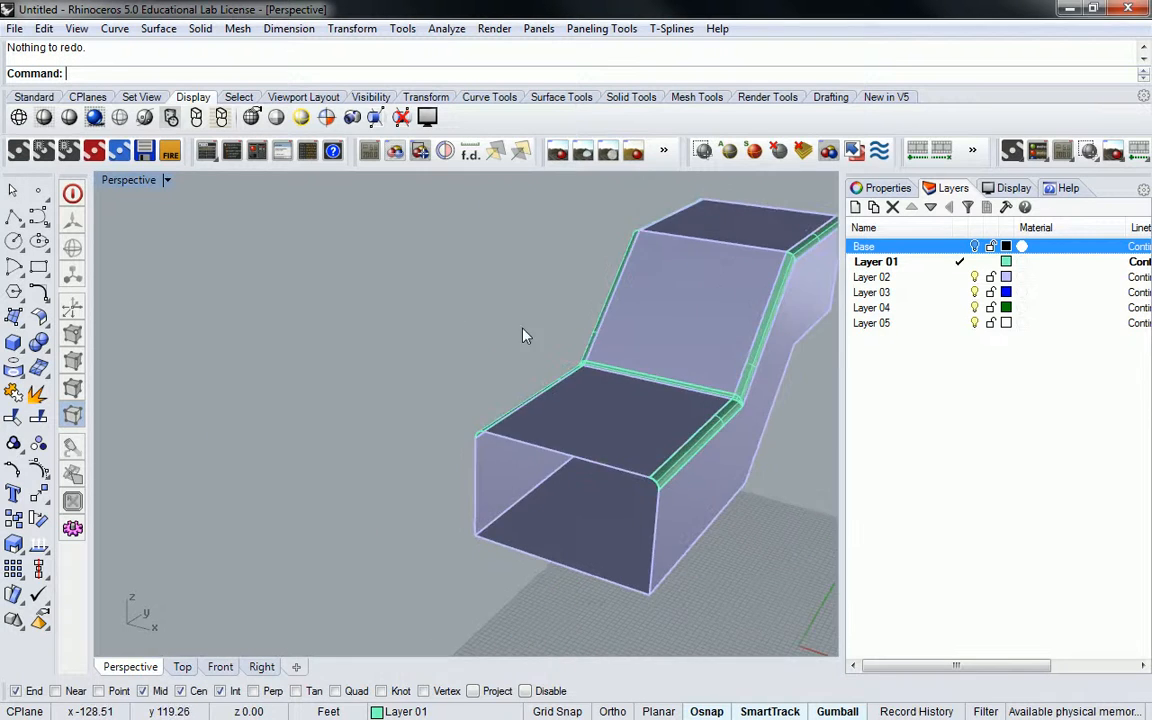
double_click(108, 181)
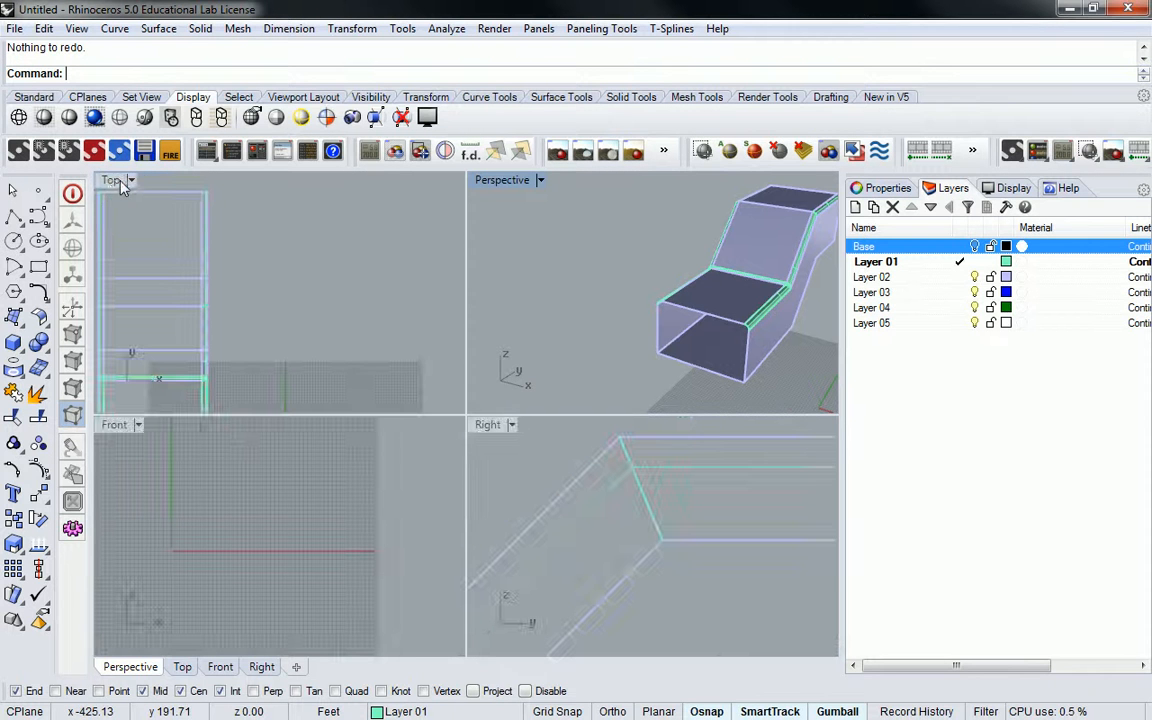
right_drag(369, 321, 306, 267)
scroll(311, 249, down, 6)
click(37, 217)
click(253, 345)
click(251, 299)
click(294, 270)
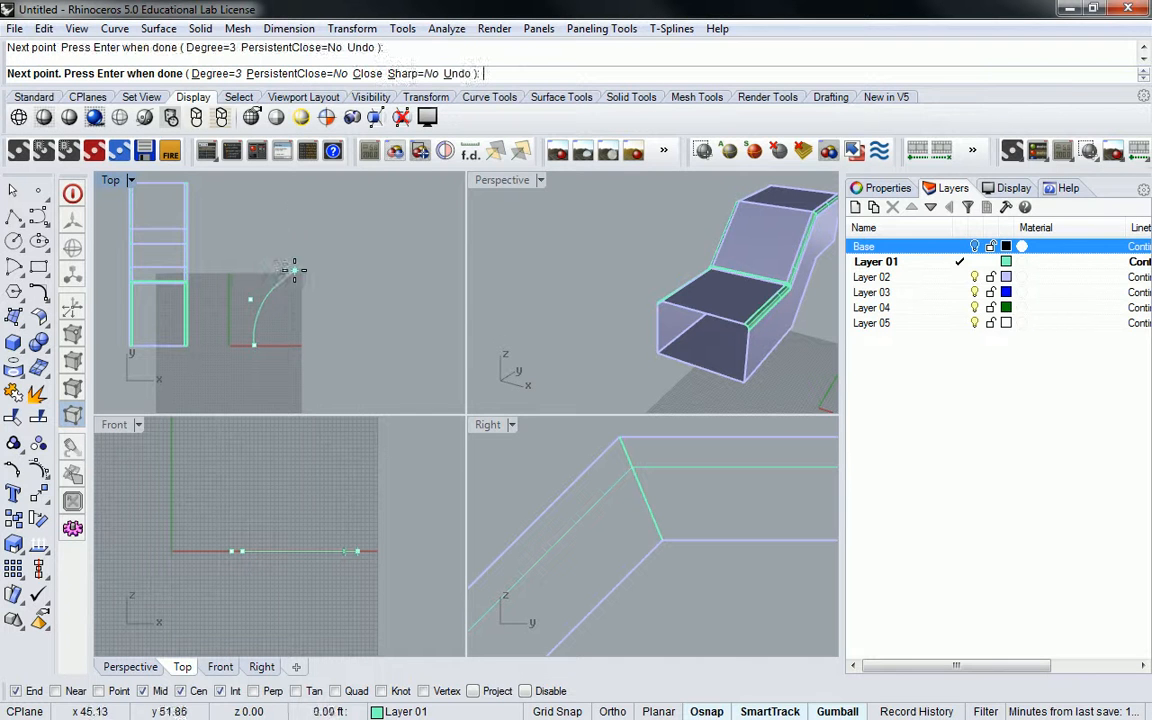
click(297, 202)
key(Return)
Draw a second wavy control-point curve in the Top view alongside the first one, bulging away from it
key(Return)
click(343, 201)
click(351, 226)
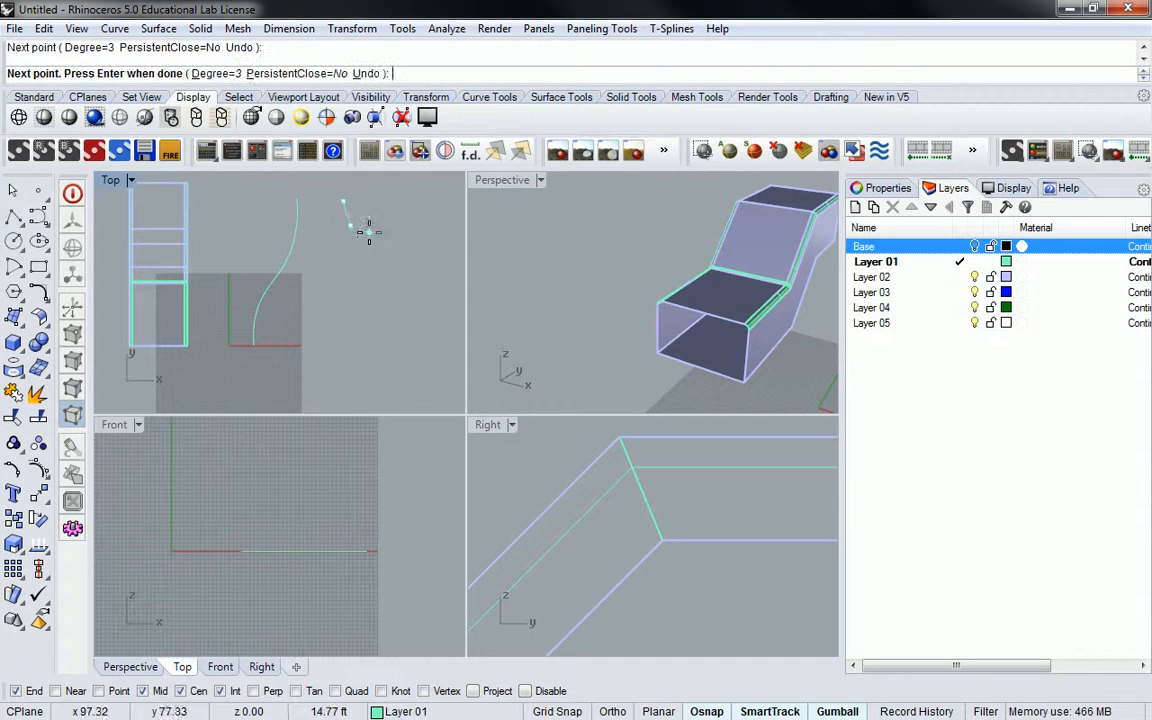
click(404, 275)
click(400, 312)
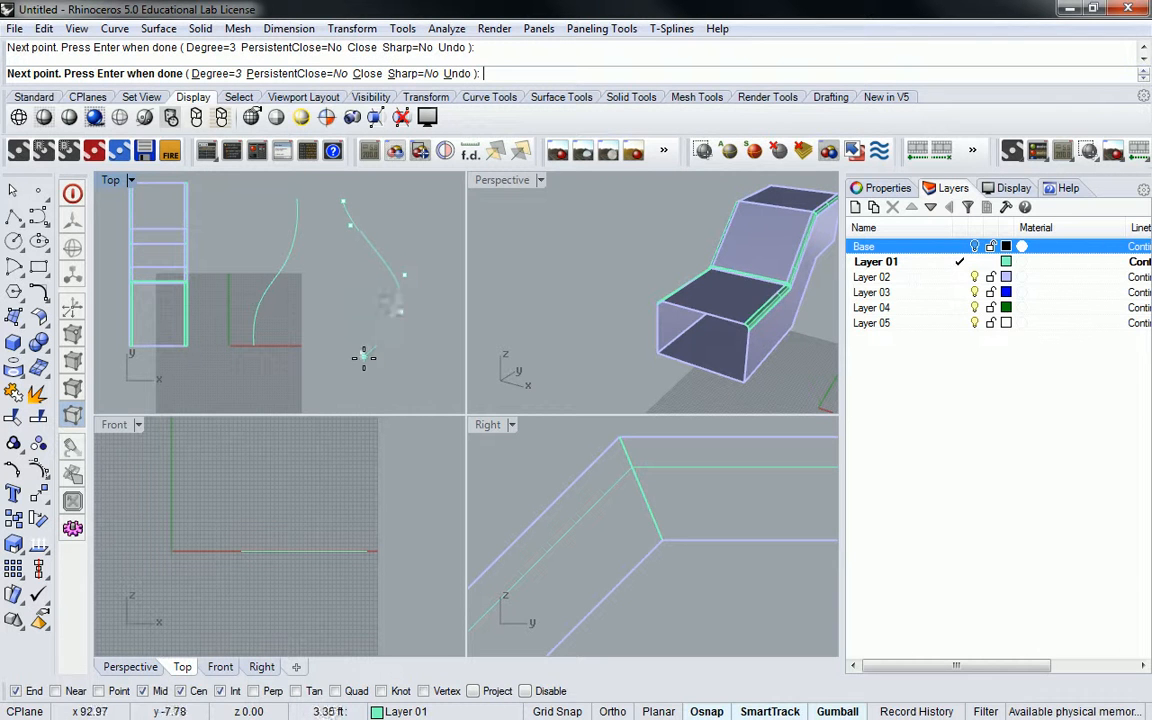
click(381, 381)
key(Return)
Raise the second wavy curve vertically about 22 ft above the ground plane
right_drag(352, 290, 279, 256)
click(340, 272)
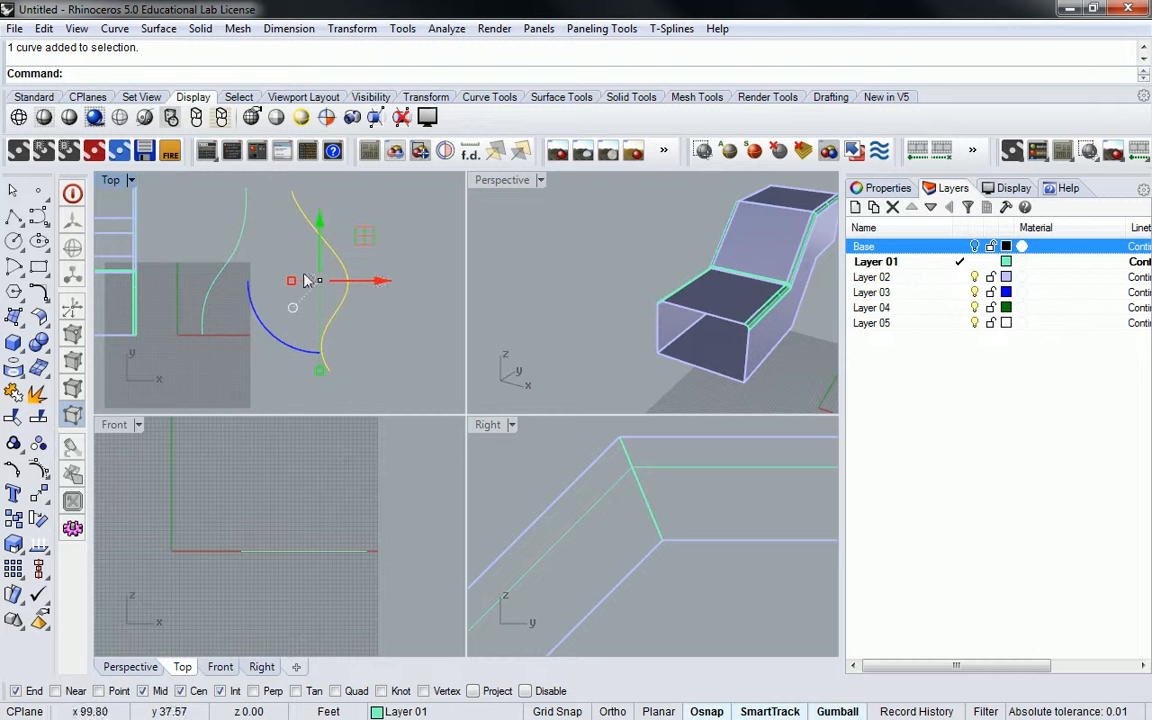
double_click(502, 180)
right_drag(589, 230, 620, 335)
drag(619, 328, 617, 302)
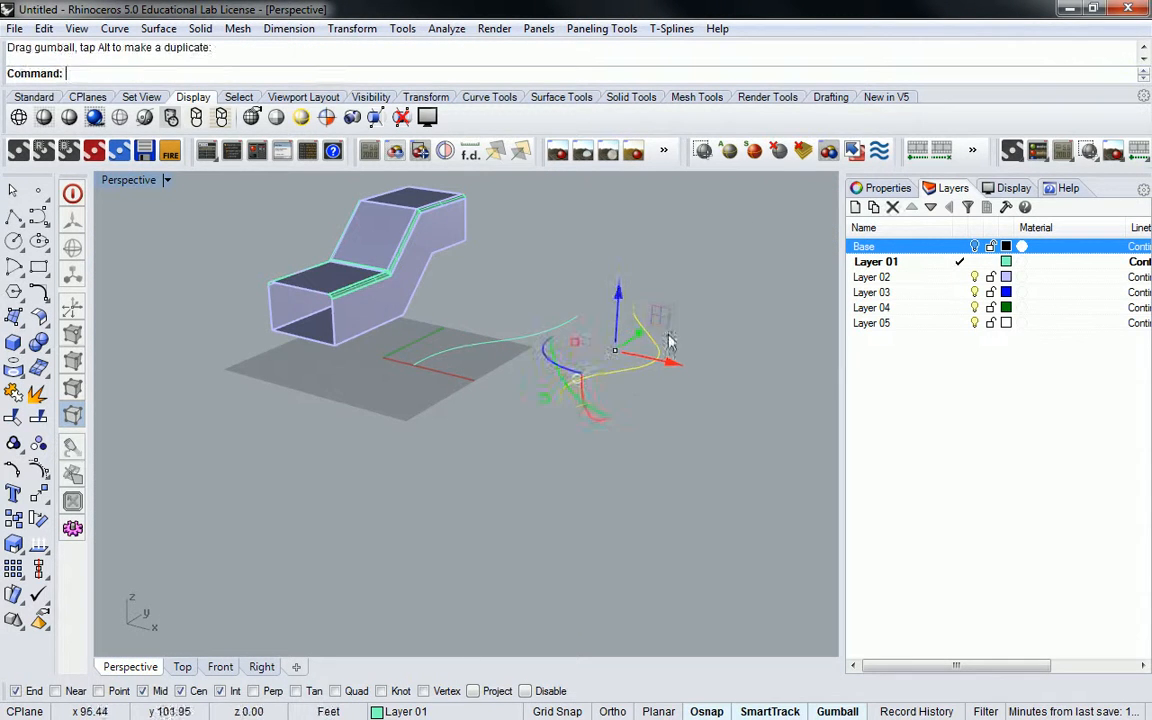
right_drag(670, 332, 548, 346)
right_drag(537, 401, 684, 267)
right_drag(615, 279, 676, 268)
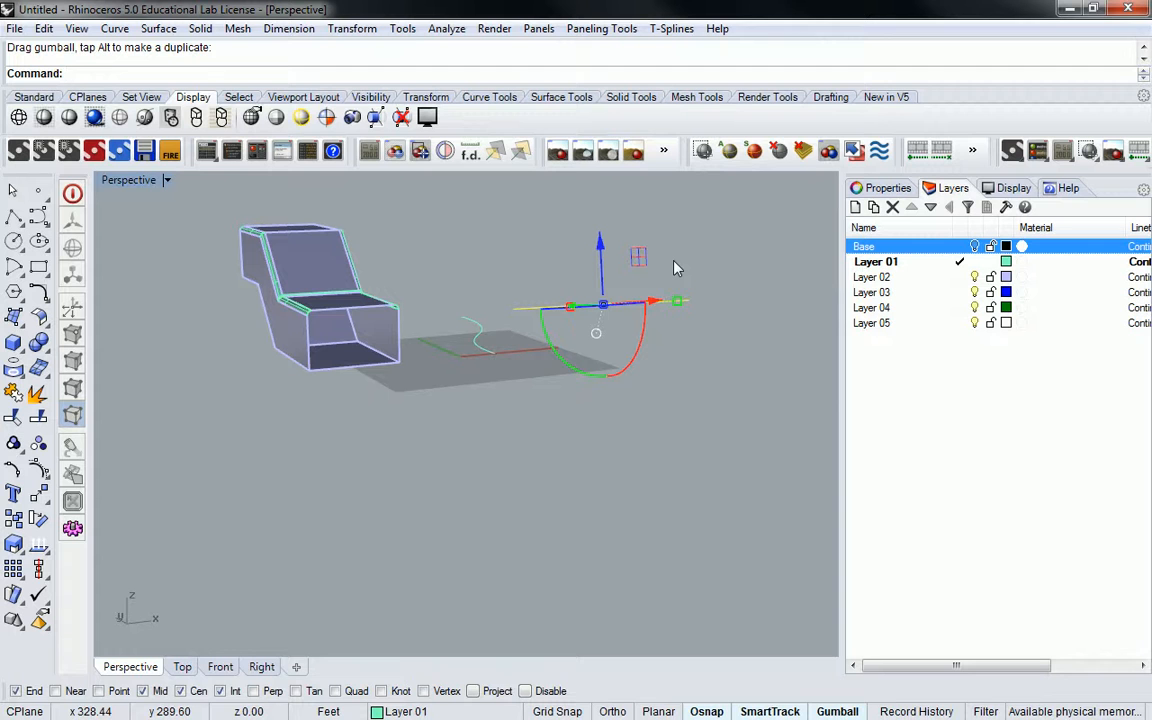
right_drag(476, 231, 221, 271)
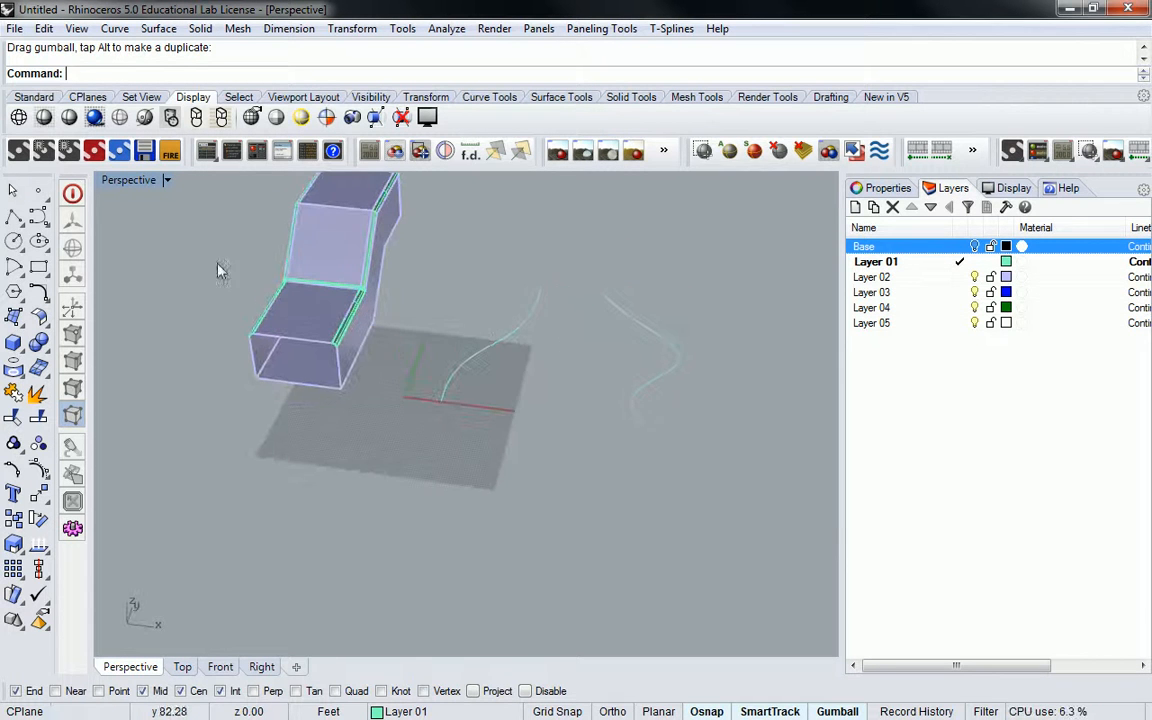
Draw a control-point curve connecting the near end of the first curve to the near end of the raised curve
click(38, 216)
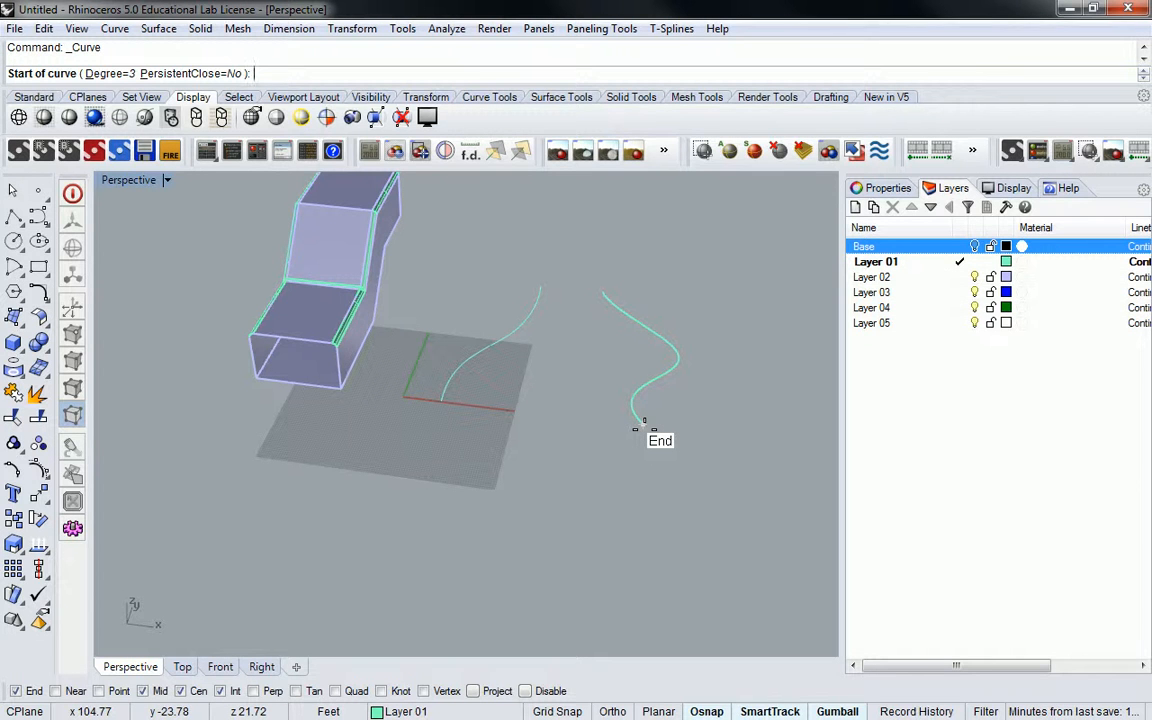
double_click(128, 181)
right_click(213, 355)
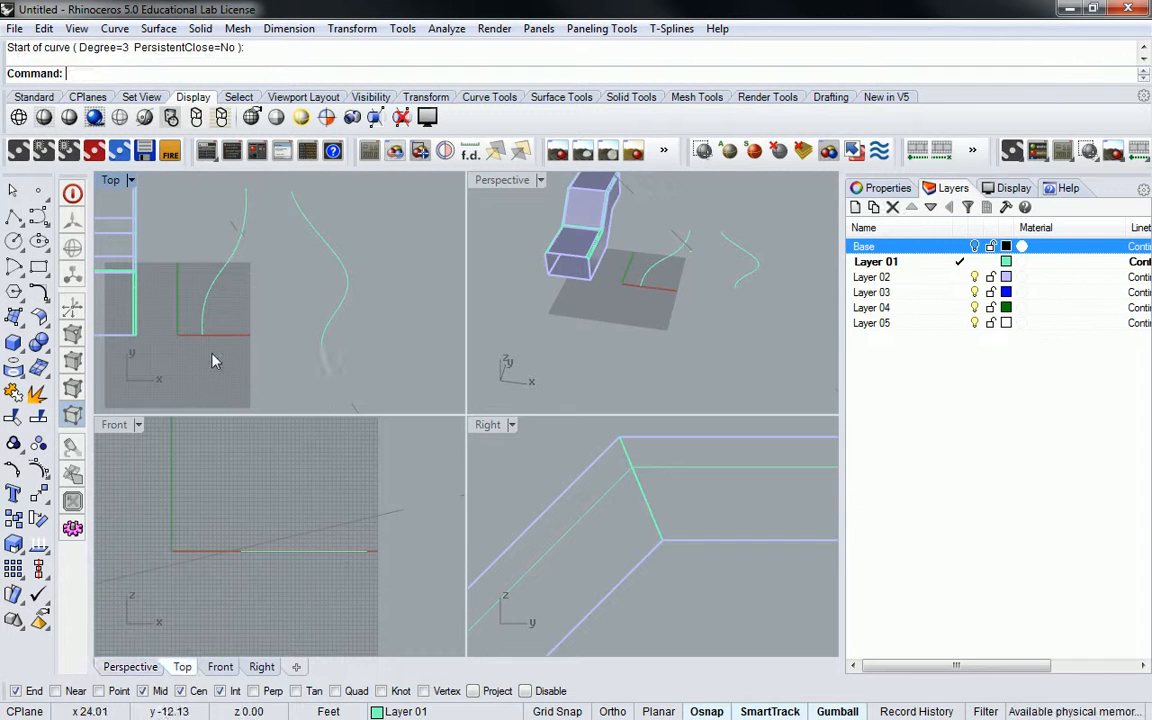
right_click(213, 352)
click(202, 334)
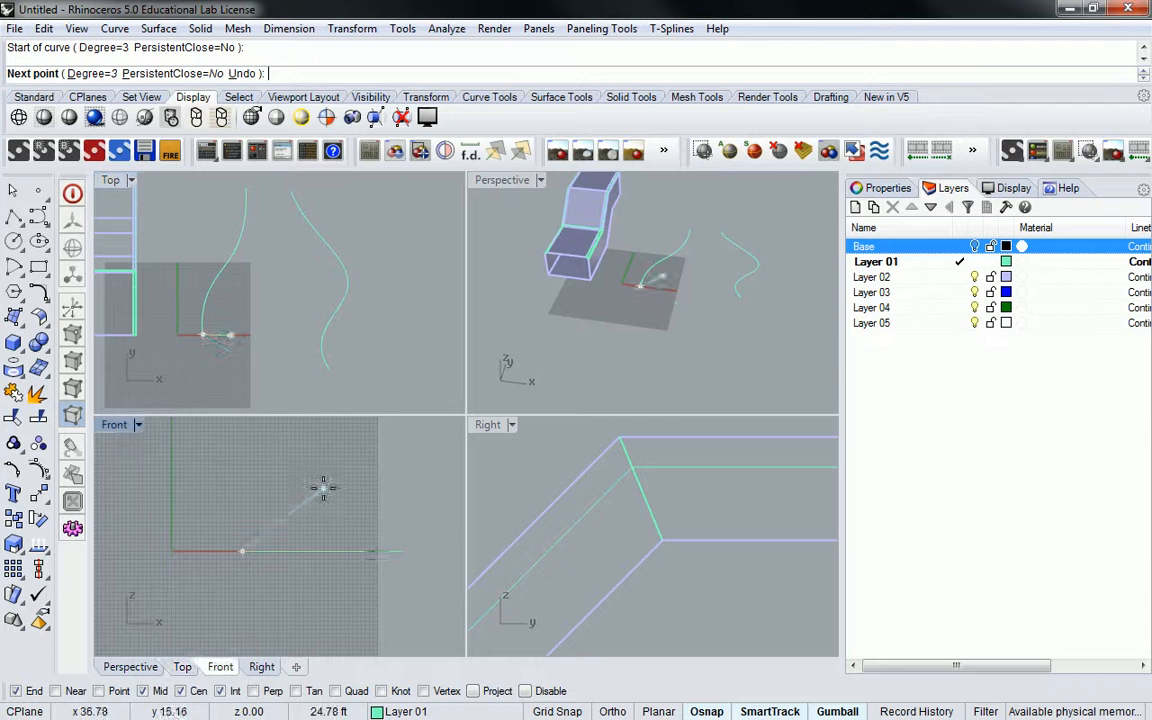
scroll(320, 485, down, 3)
click(300, 462)
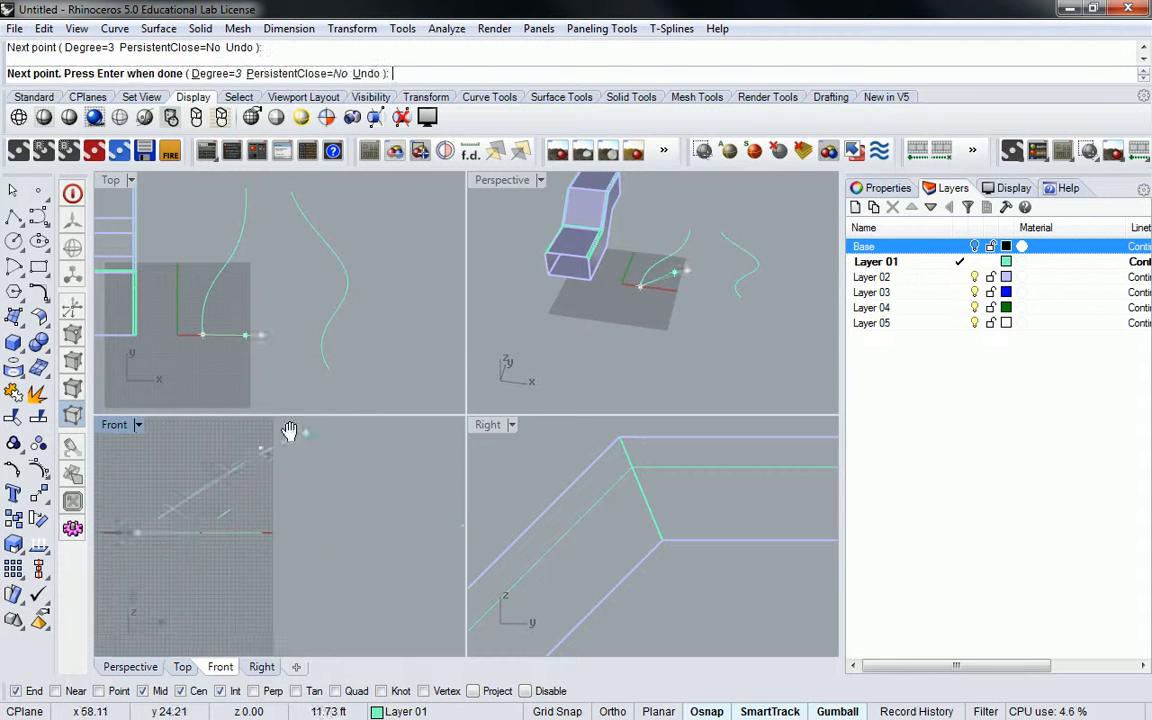
click(257, 513)
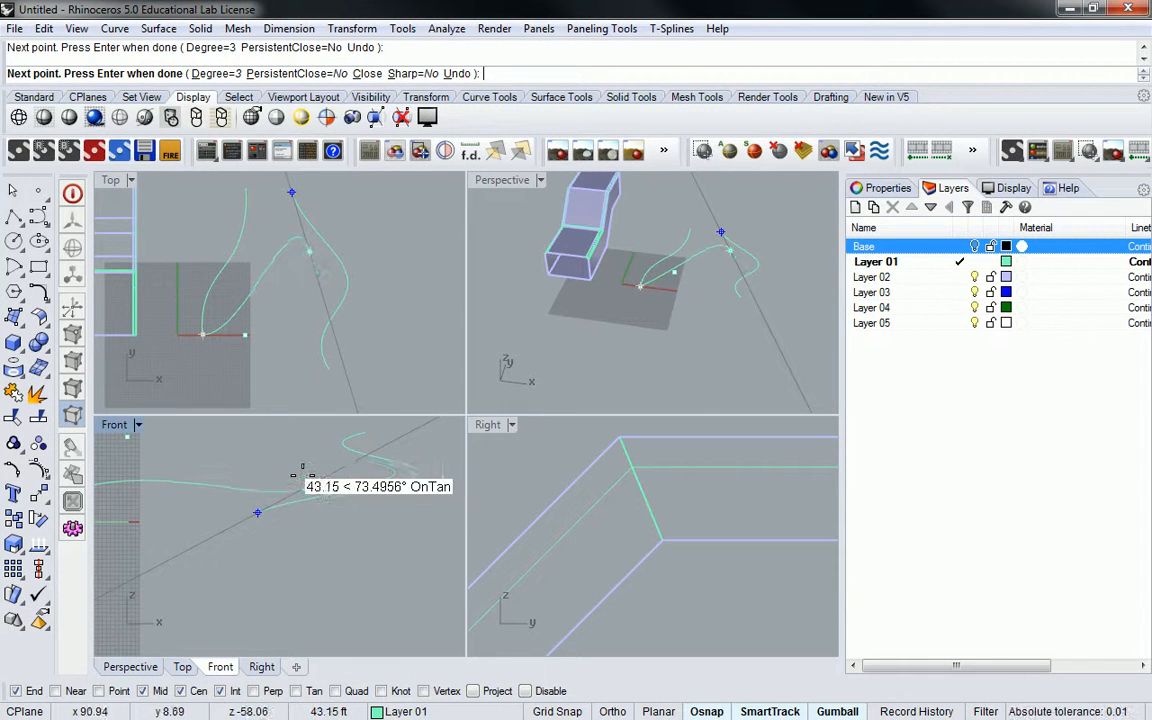
key(ctrl+z)
click(365, 427)
key(Return)
Show the connecting curve's control points and move its middle point up in the Front view for a higher arch
click(272, 357)
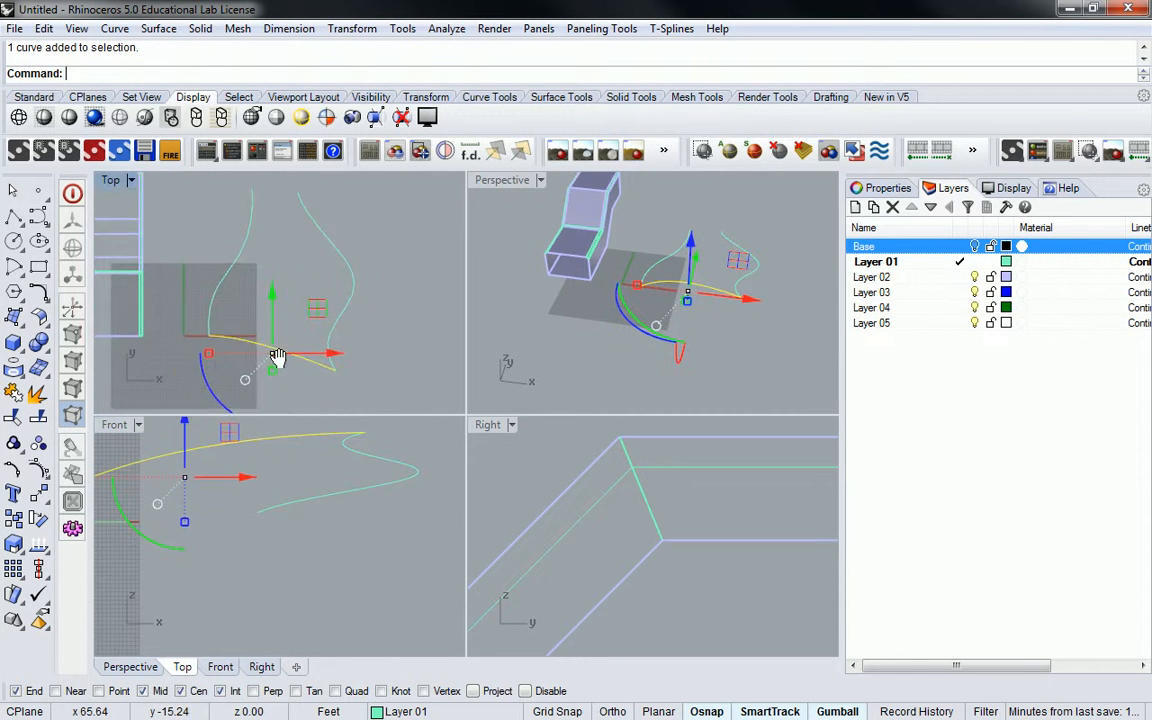
right_drag(272, 357, 375, 352)
right_drag(237, 492, 342, 500)
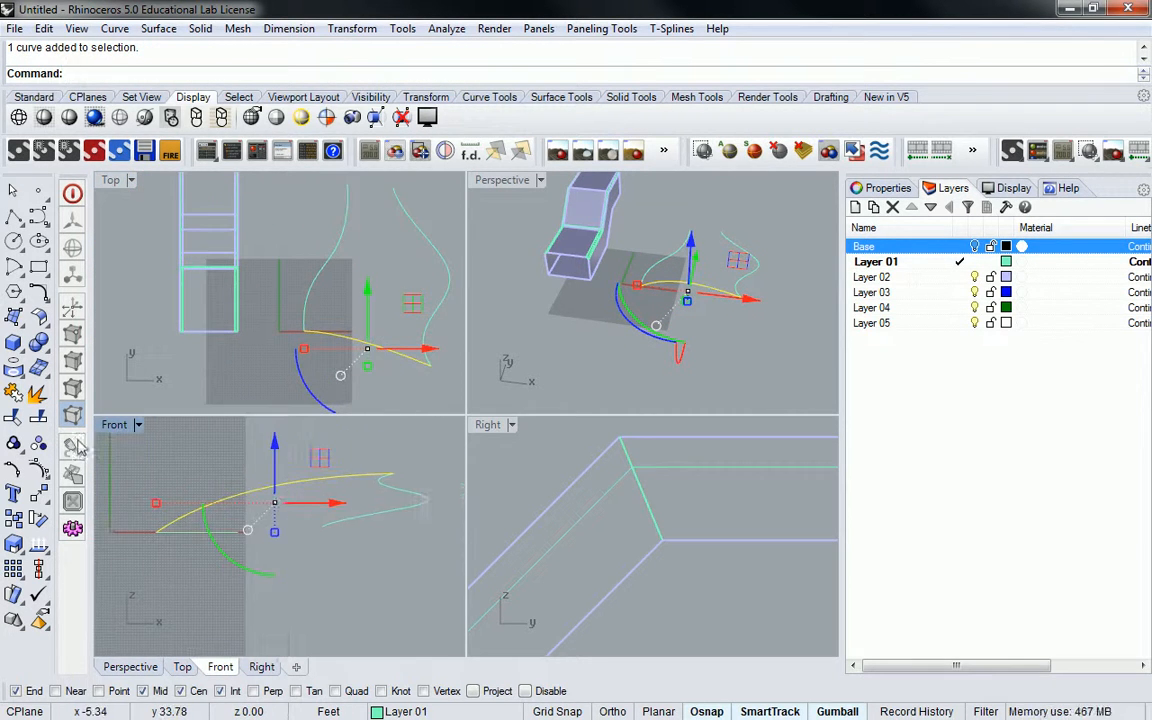
click(39, 471)
right_drag(254, 476, 268, 505)
click(251, 506)
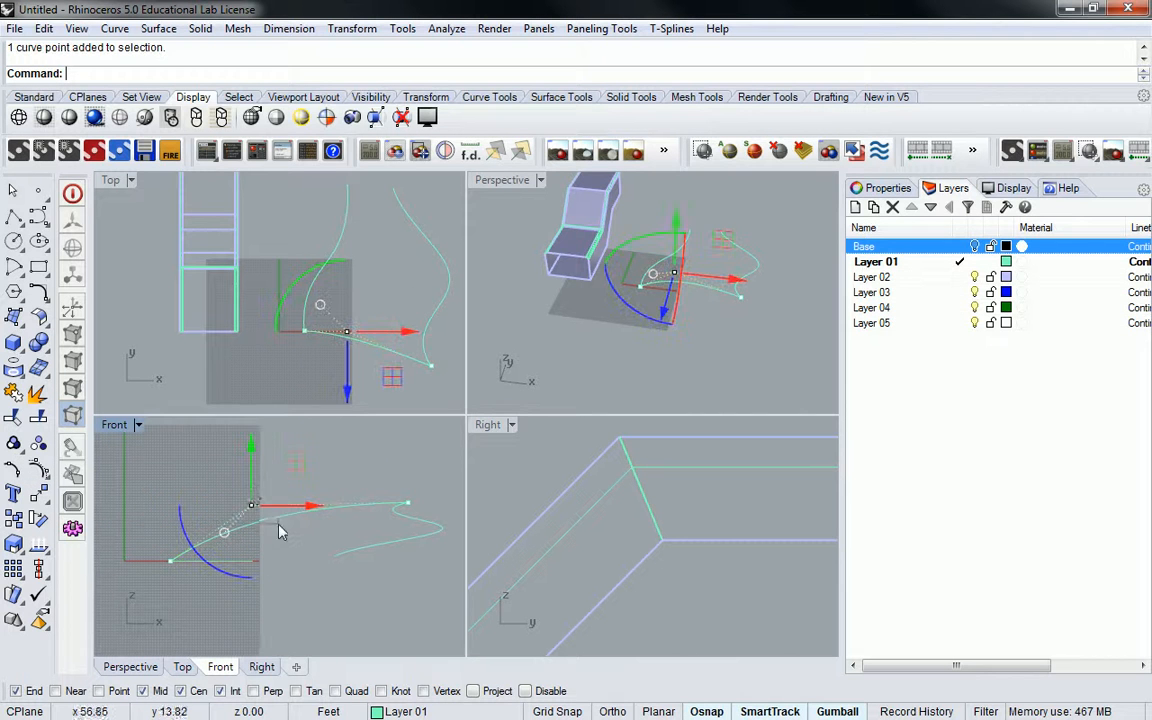
mouse_move(250, 450)
mouse_down()
mouse_move(237, 411)
mouse_move(252, 435)
mouse_up()
Examine the arched connecting curve and its control points together with the two rail curves in the Perspective view
click(742, 332)
right_drag(746, 327, 655, 266)
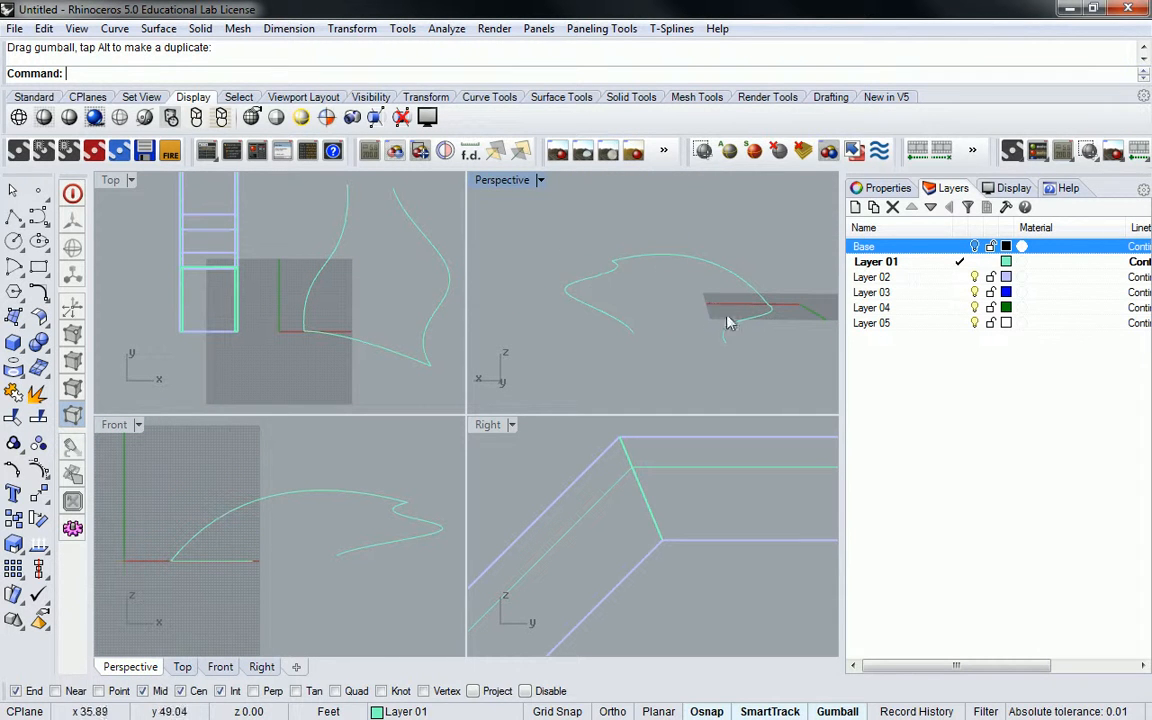
click(709, 315)
click(704, 378)
right_drag(701, 376, 633, 281)
click(633, 280)
right_drag(612, 378, 700, 290)
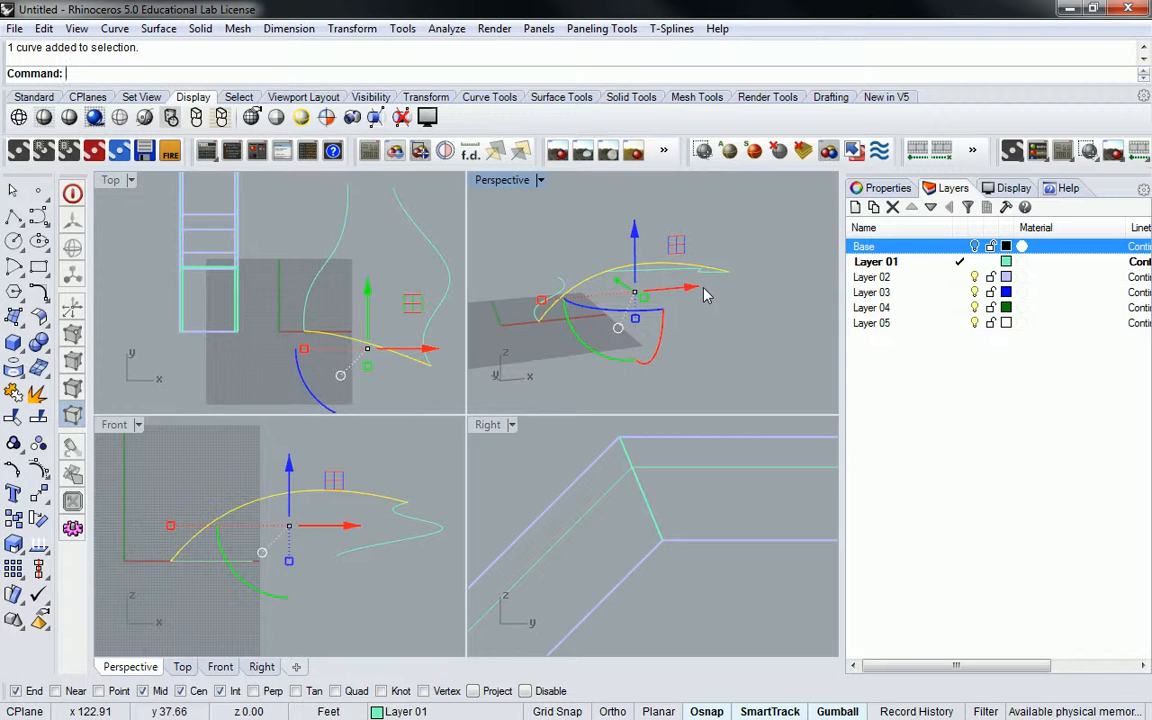
key(F10)
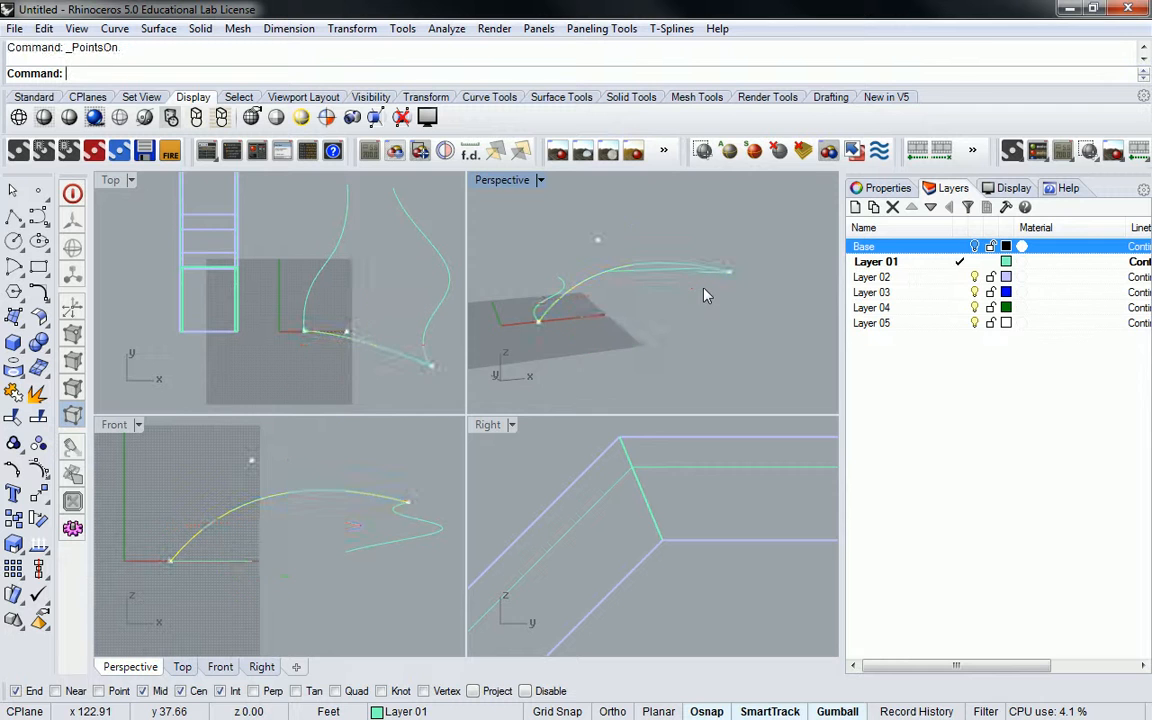
Create a Sweep2 surface using the two wavy curves as rails and the arched curve as cross section, without simplifying
text(Sweep2)
key(Return)
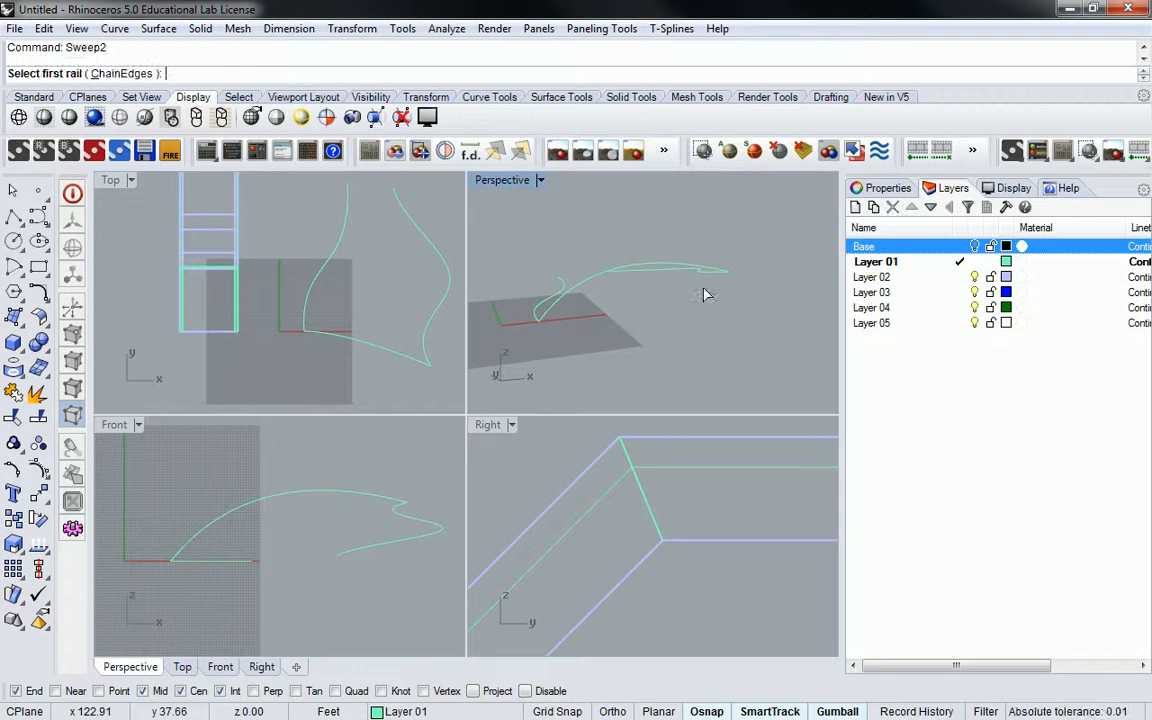
right_drag(620, 244, 660, 259)
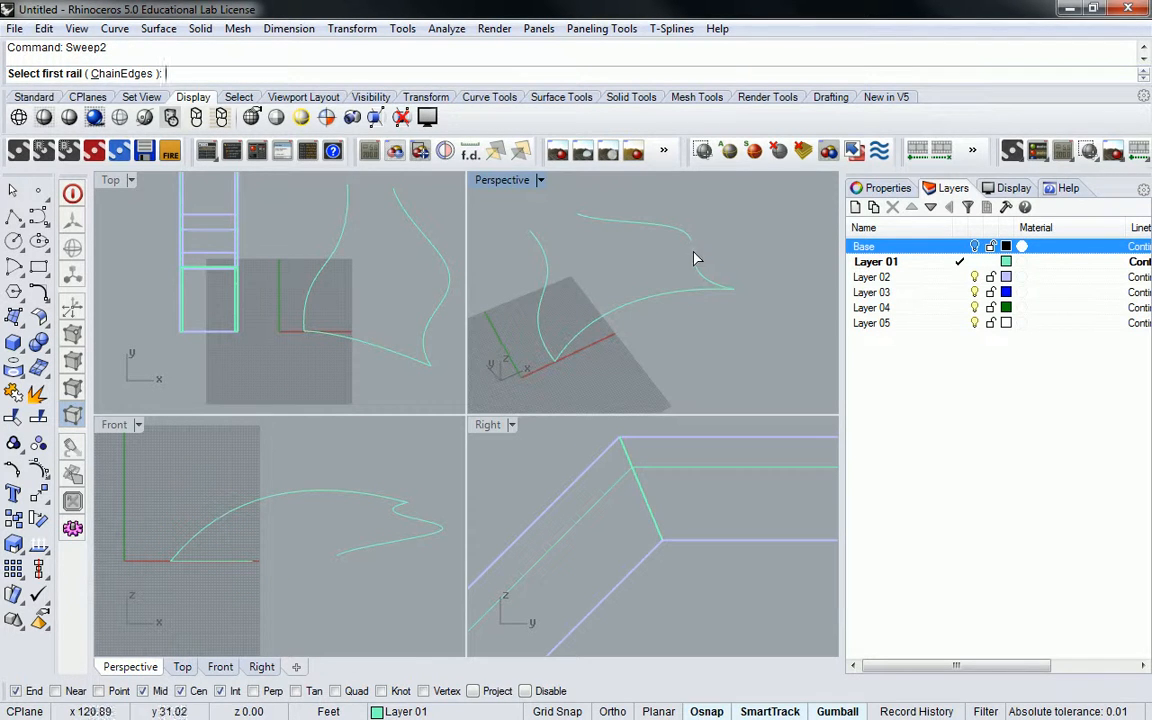
click(697, 259)
click(547, 288)
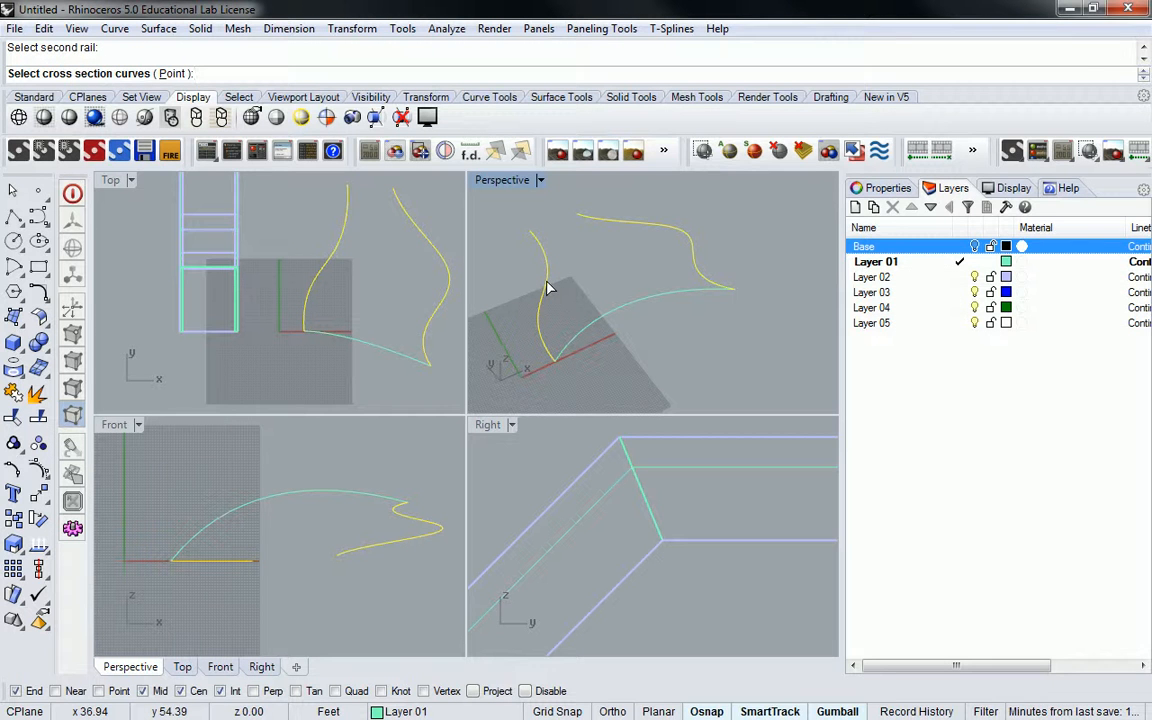
click(605, 320)
key(Return)
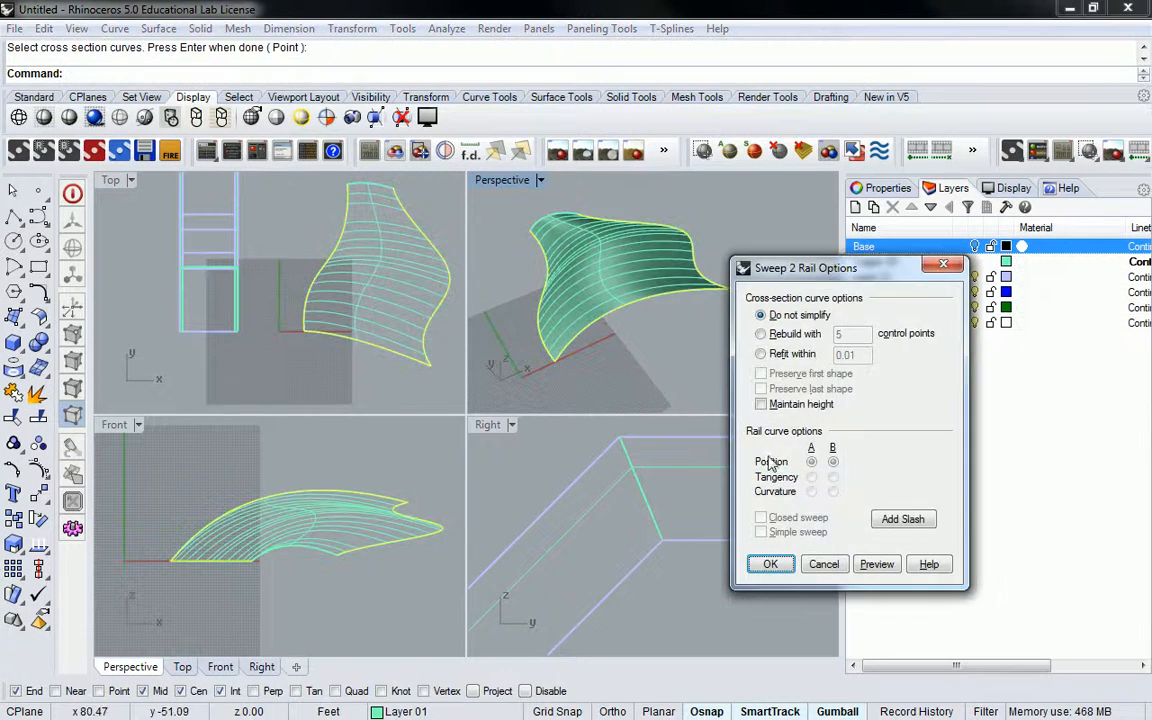
click(771, 564)
right_drag(720, 300, 724, 270)
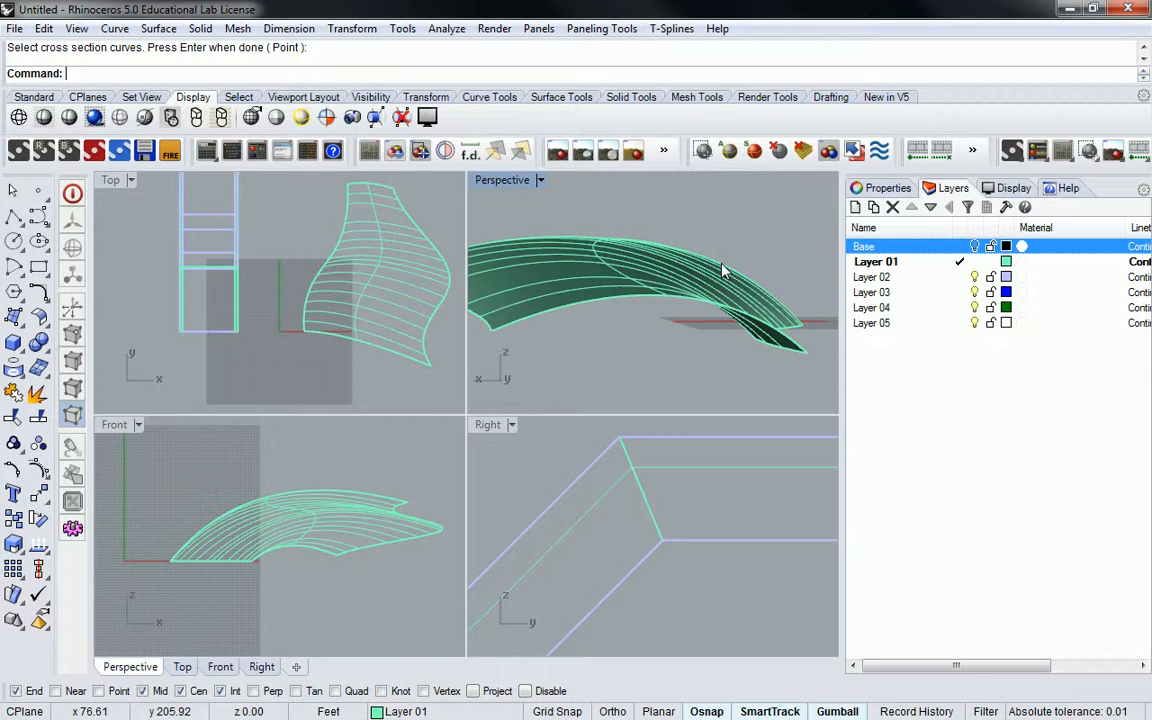
right_drag(722, 268, 639, 297)
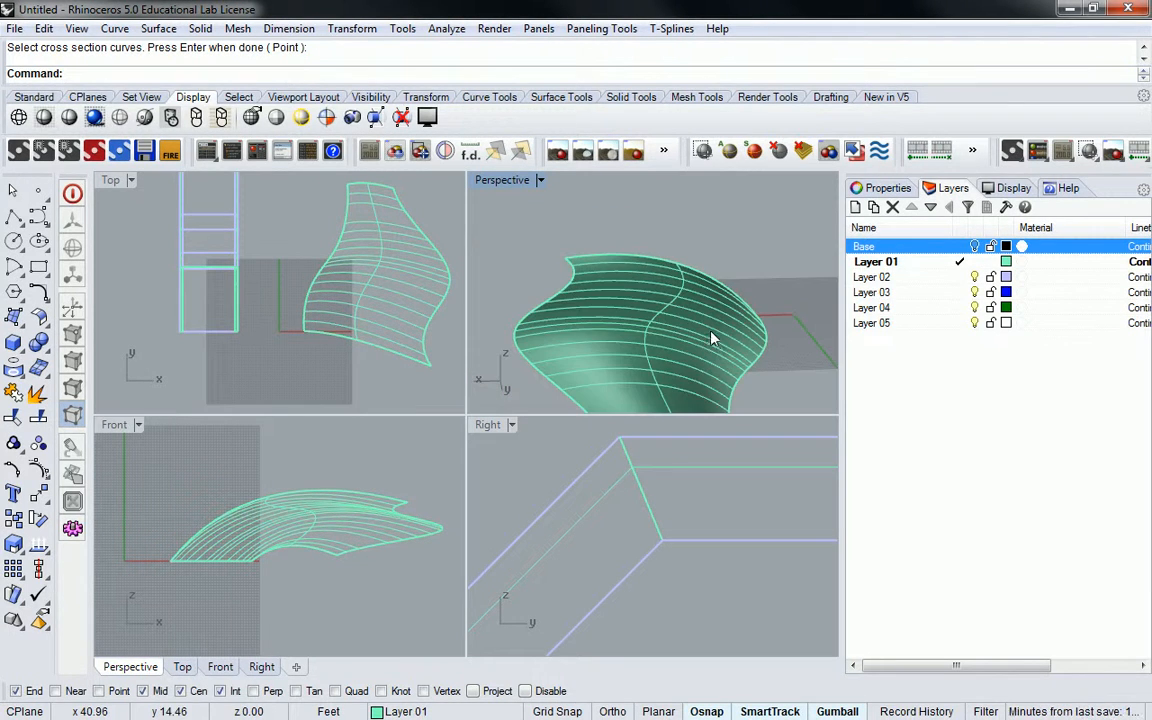
Delete the swept surface and its arched cross-section curve, keeping the two rail curves
click(580, 291)
key(Delete)
right_drag(738, 319, 699, 290)
click(699, 291)
key(Delete)
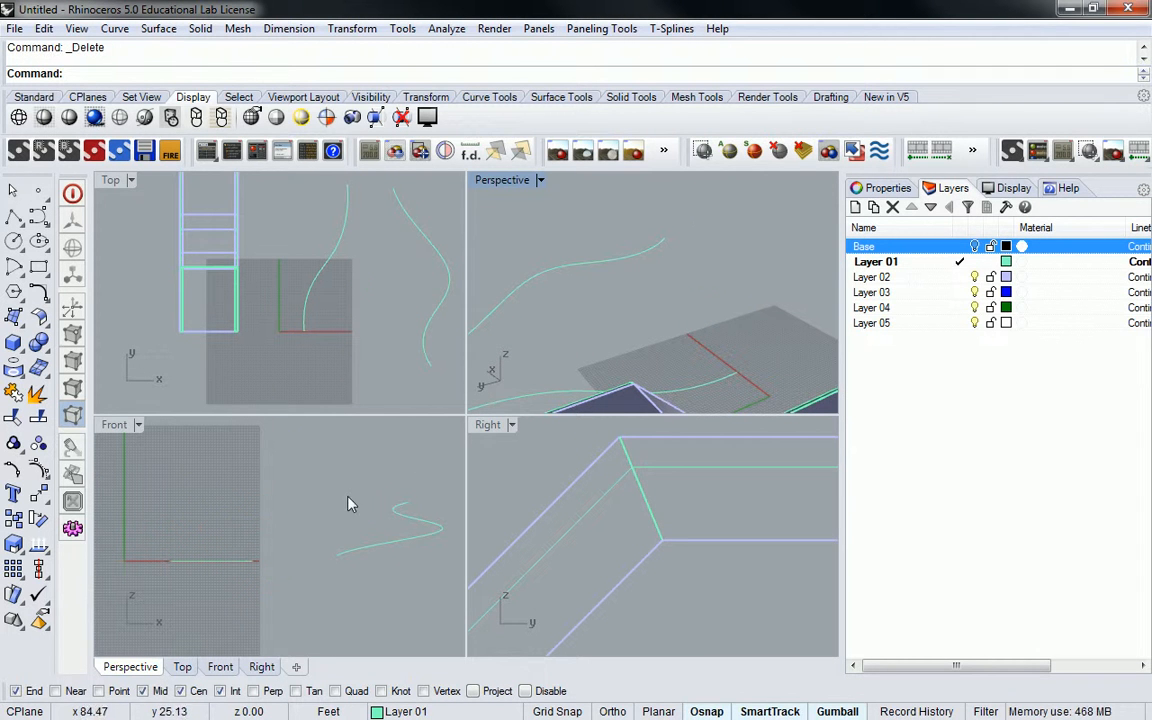
Try to draw a wavy cross-section curve between the two rails through the Front view, and undo it
click(14, 216)
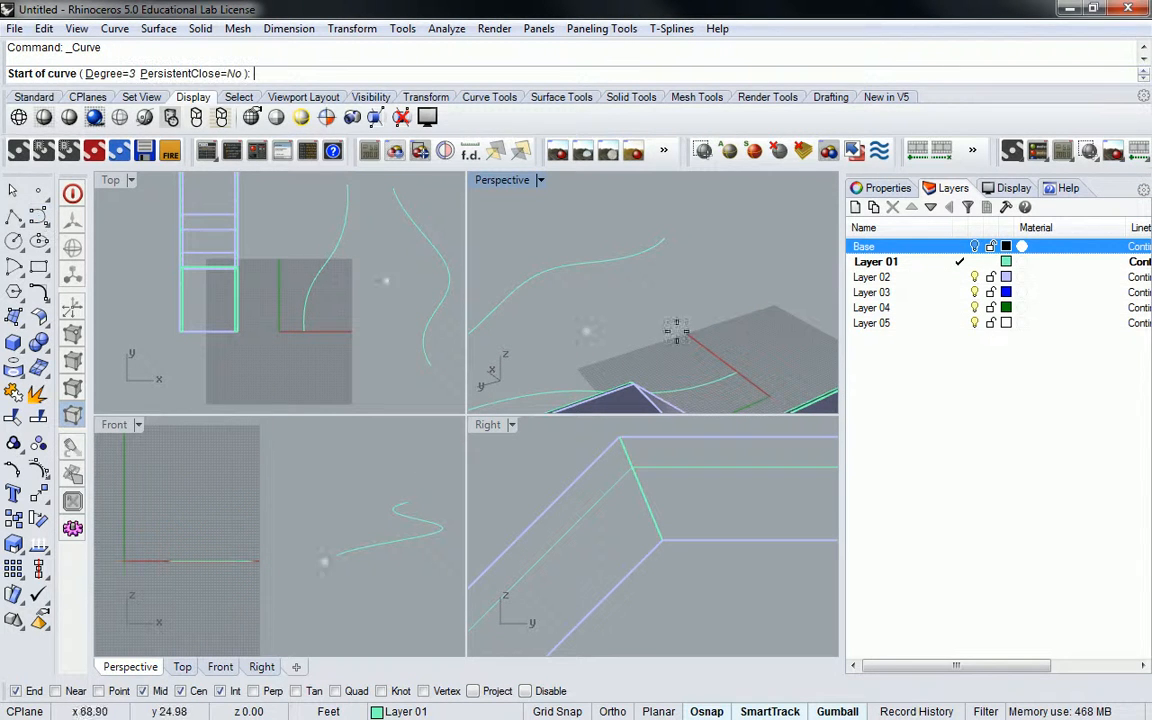
click(303, 333)
click(225, 443)
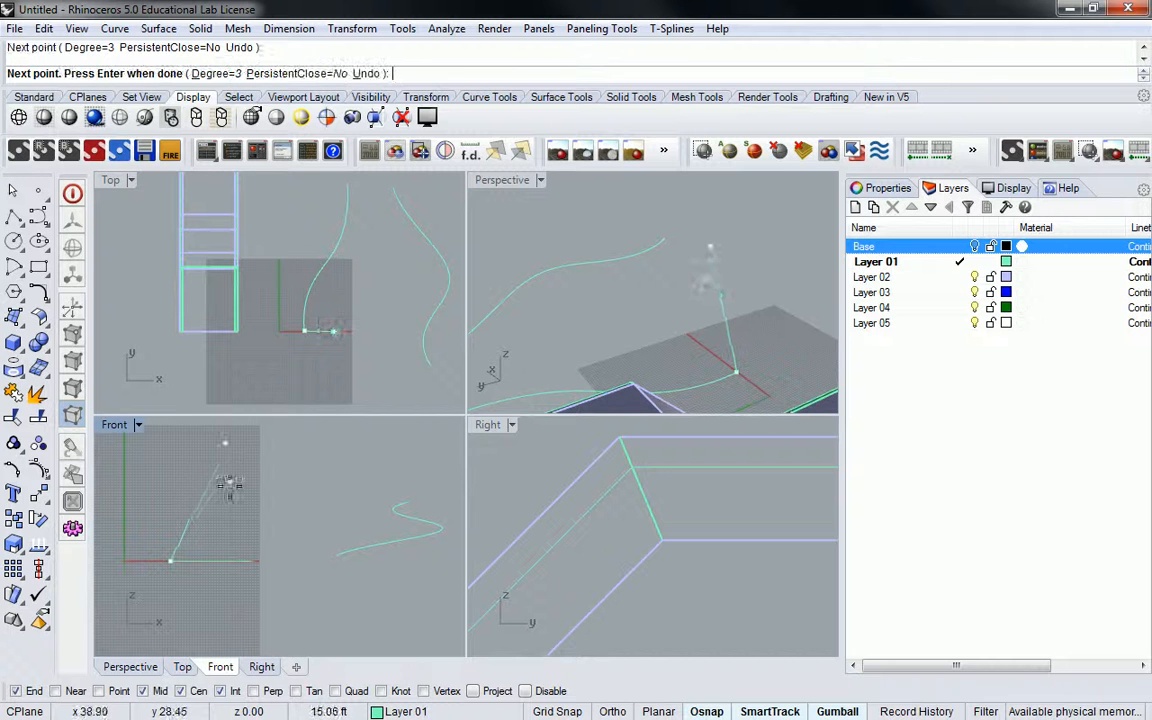
click(254, 602)
click(283, 465)
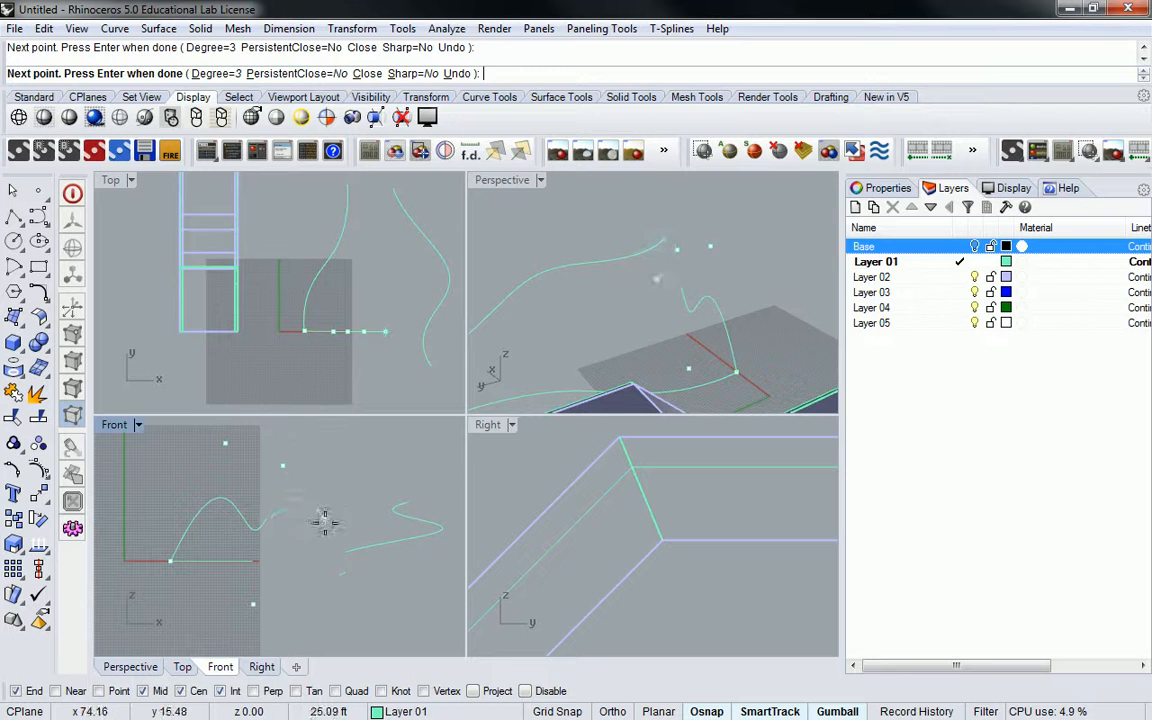
click(338, 552)
key(Return)
right_drag(617, 342, 651, 303)
key(ctrl+z)
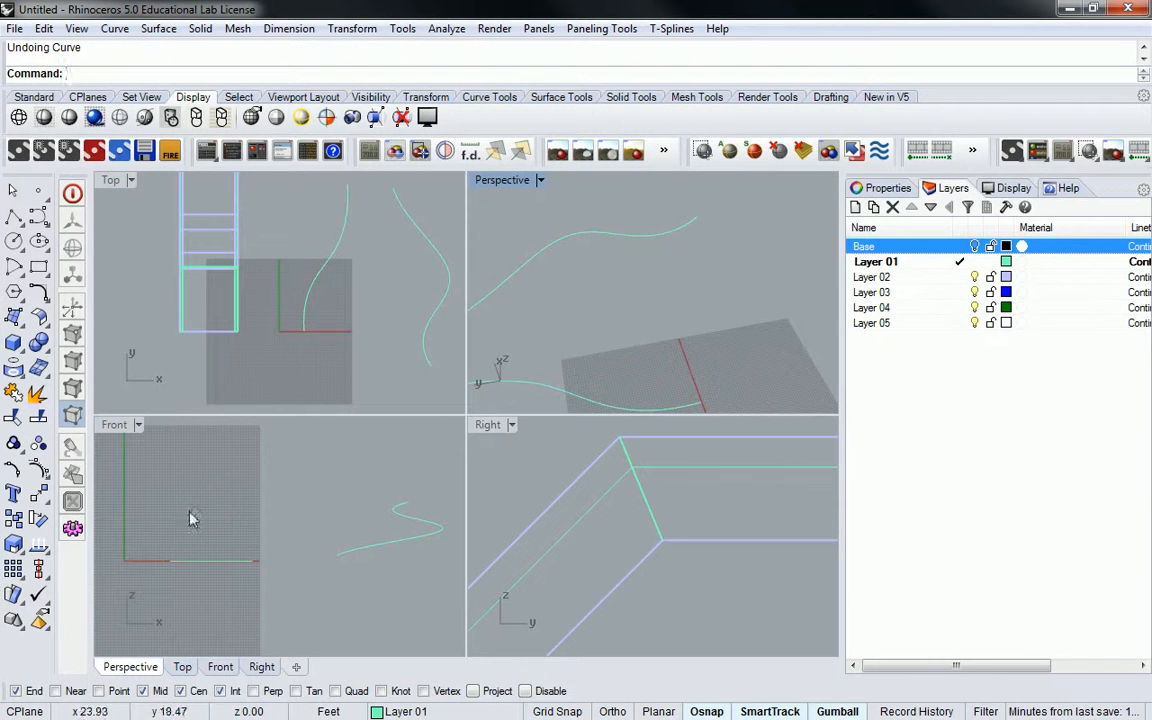
Draw a wavy degree-3 control-point curve with two humps from the first rail's end to the second rail's end, shaping it in the Front view
click(39, 215)
click(304, 331)
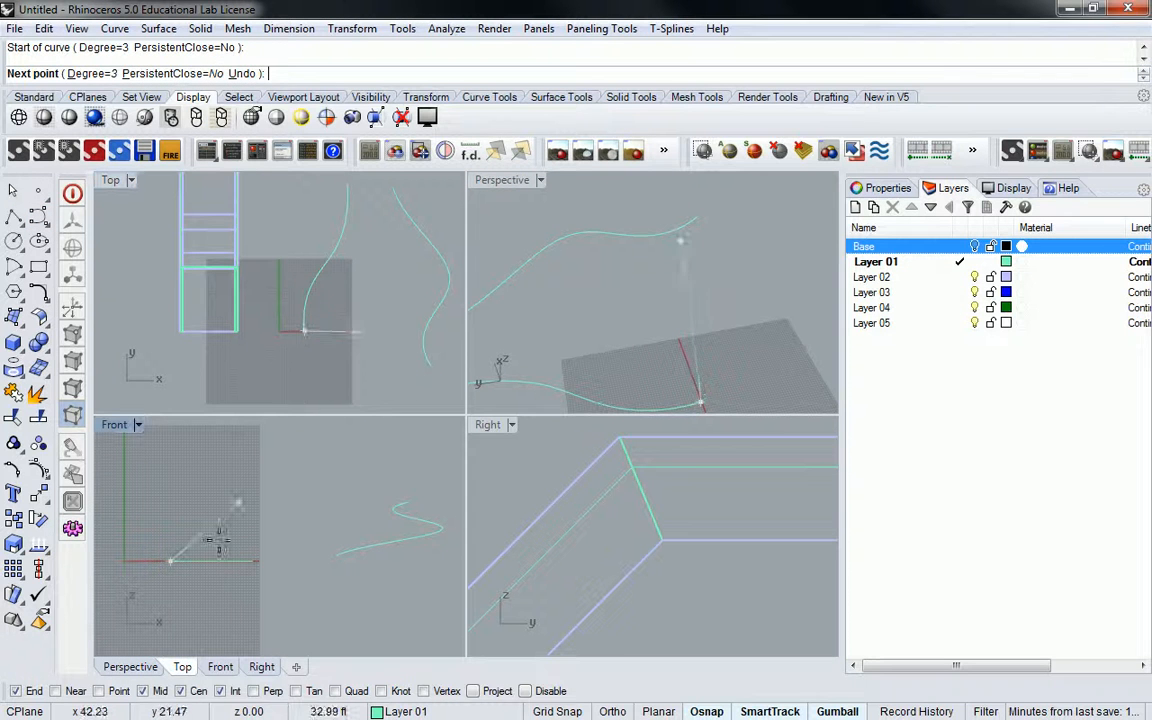
click(227, 460)
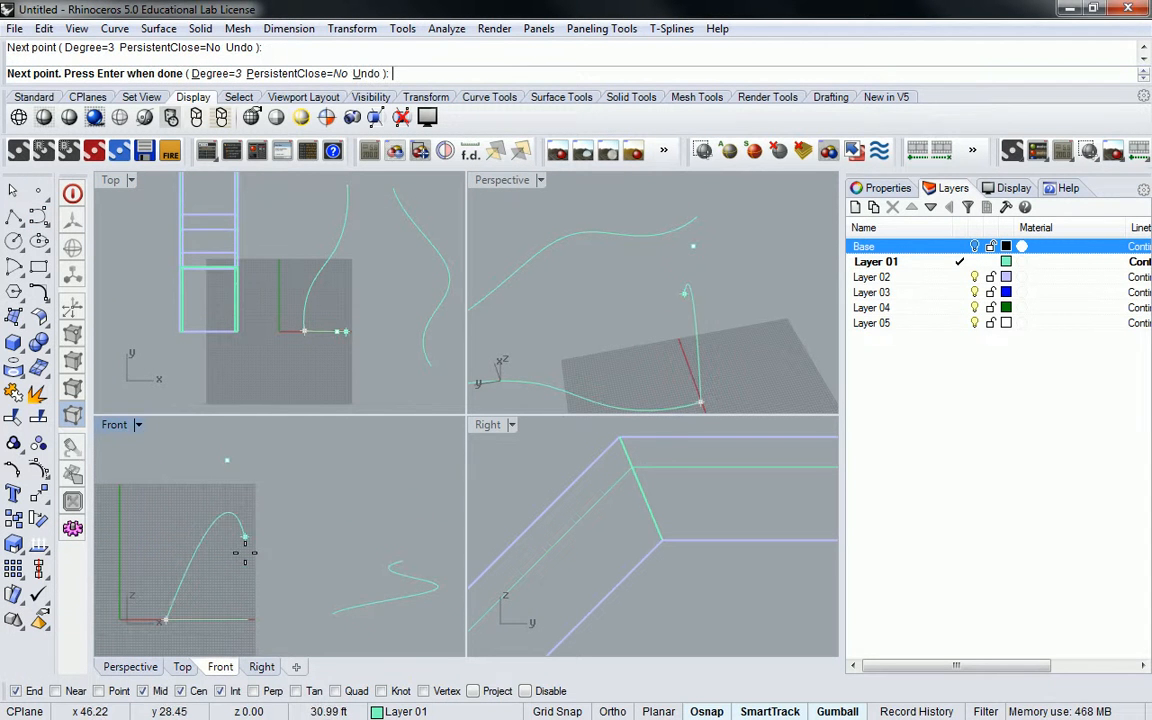
click(264, 641)
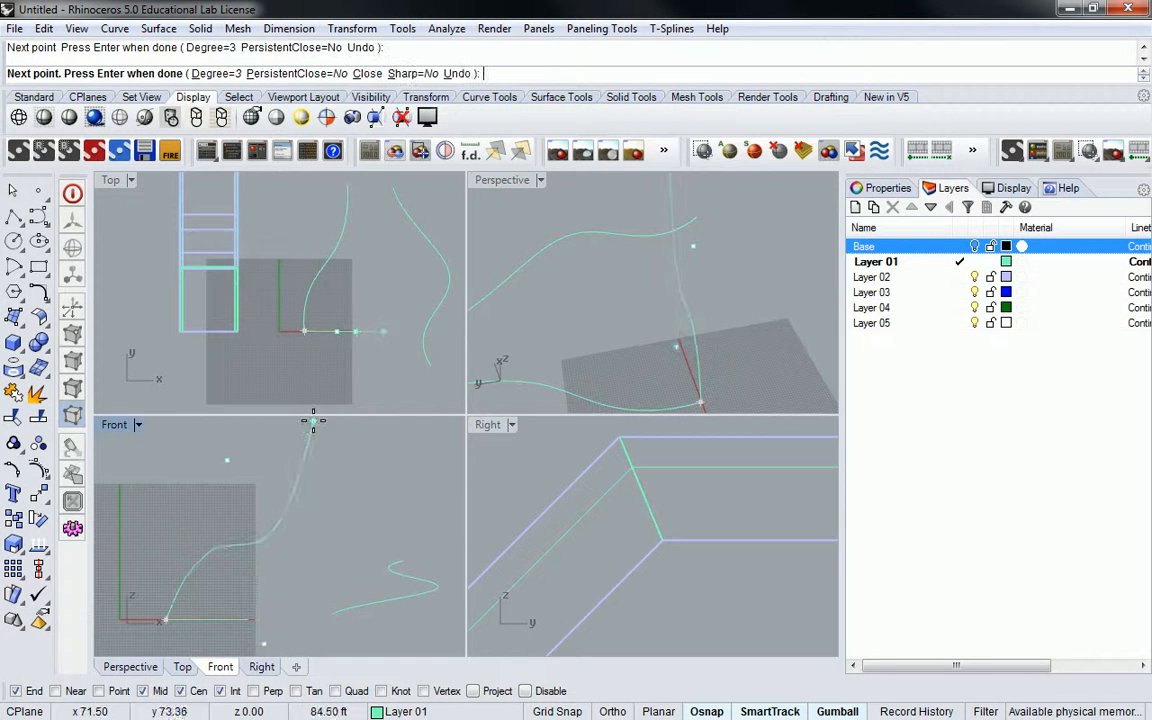
click(315, 430)
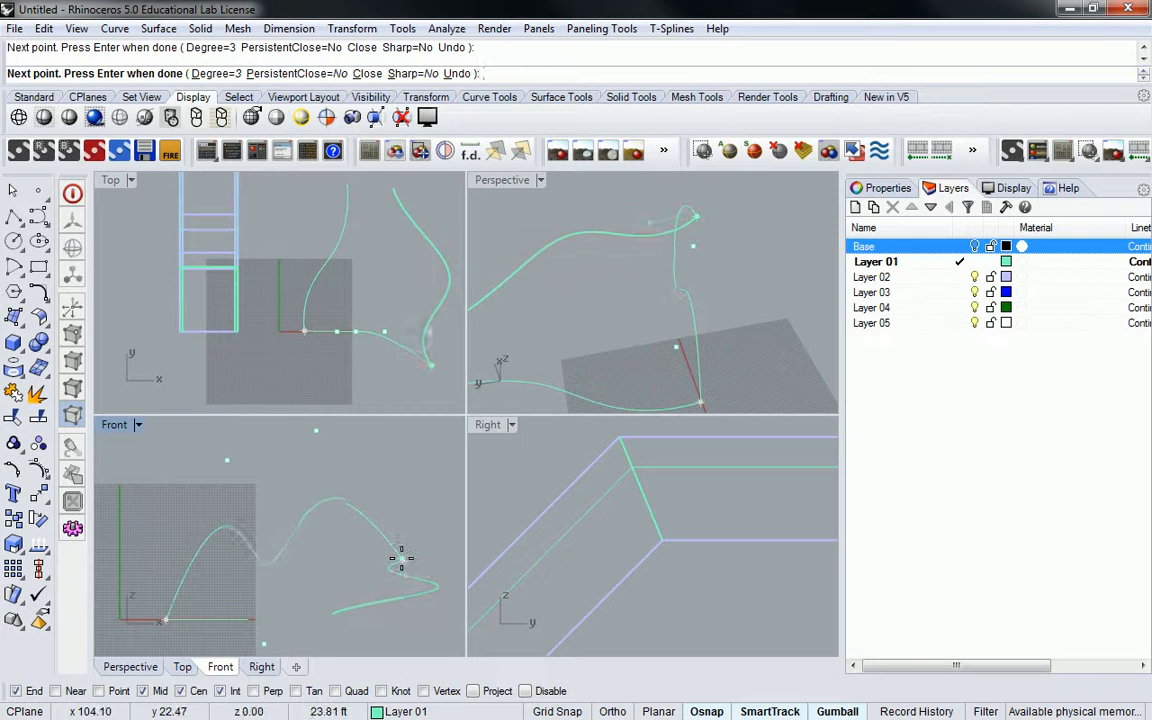
key(Return)
Show the wavy cross-section curve's control points and move the middle one straight down to deepen the dip between the humps
right_drag(650, 340, 620, 282)
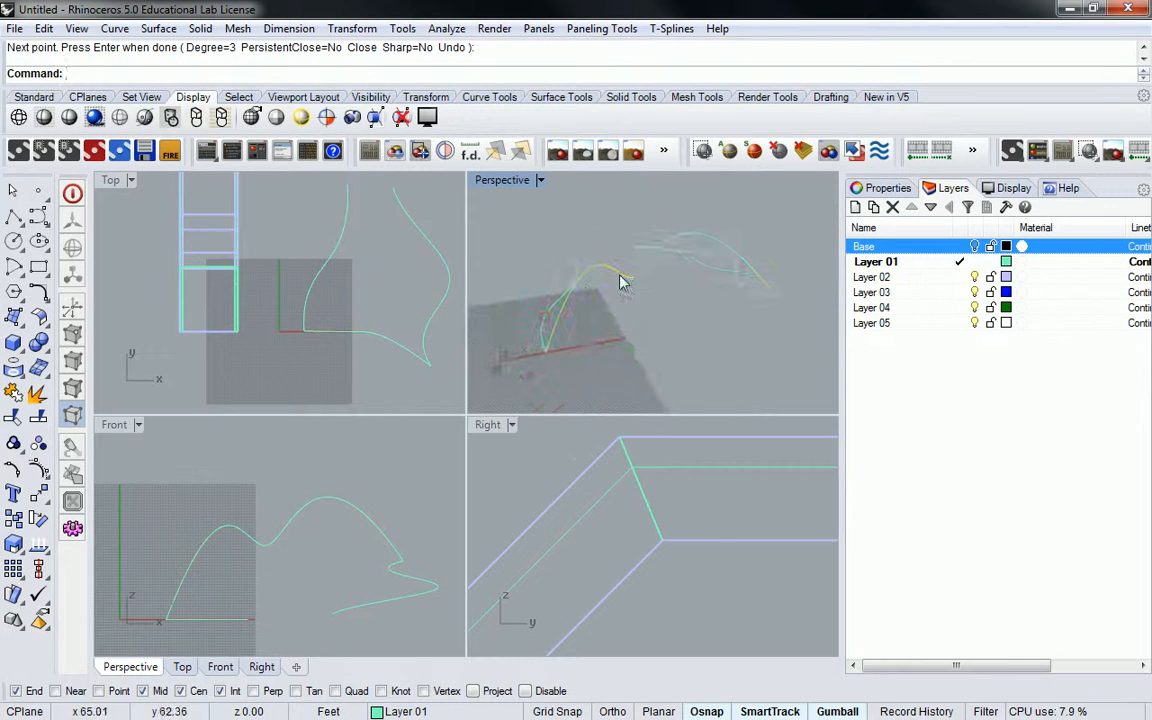
click(621, 276)
click(39, 469)
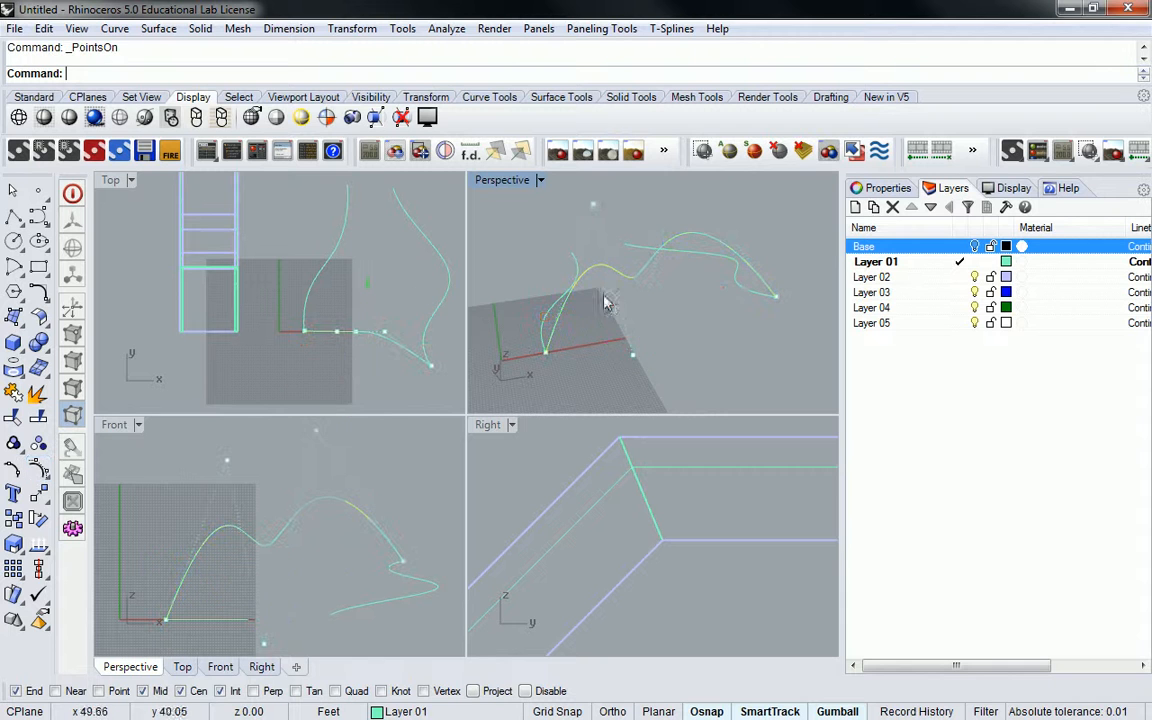
click(633, 355)
drag(633, 311, 633, 385)
key(Escape)
key(Escape)
Create a Sweep2 surface with the two long curves as rails and the wavy curve as cross section, using Do not simplify
right_drag(588, 190, 620, 300)
right_drag(689, 288, 680, 262)
click(679, 318)
text(Sweep2)
key(Return)
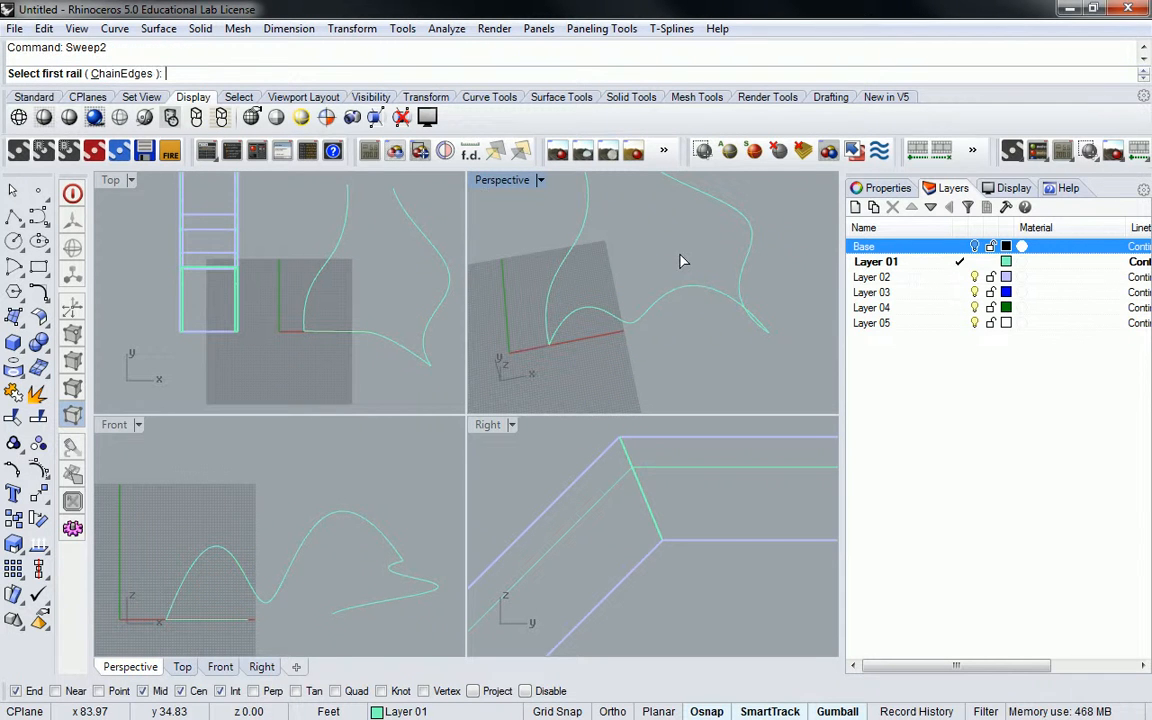
click(588, 242)
click(738, 219)
click(713, 298)
key(Return)
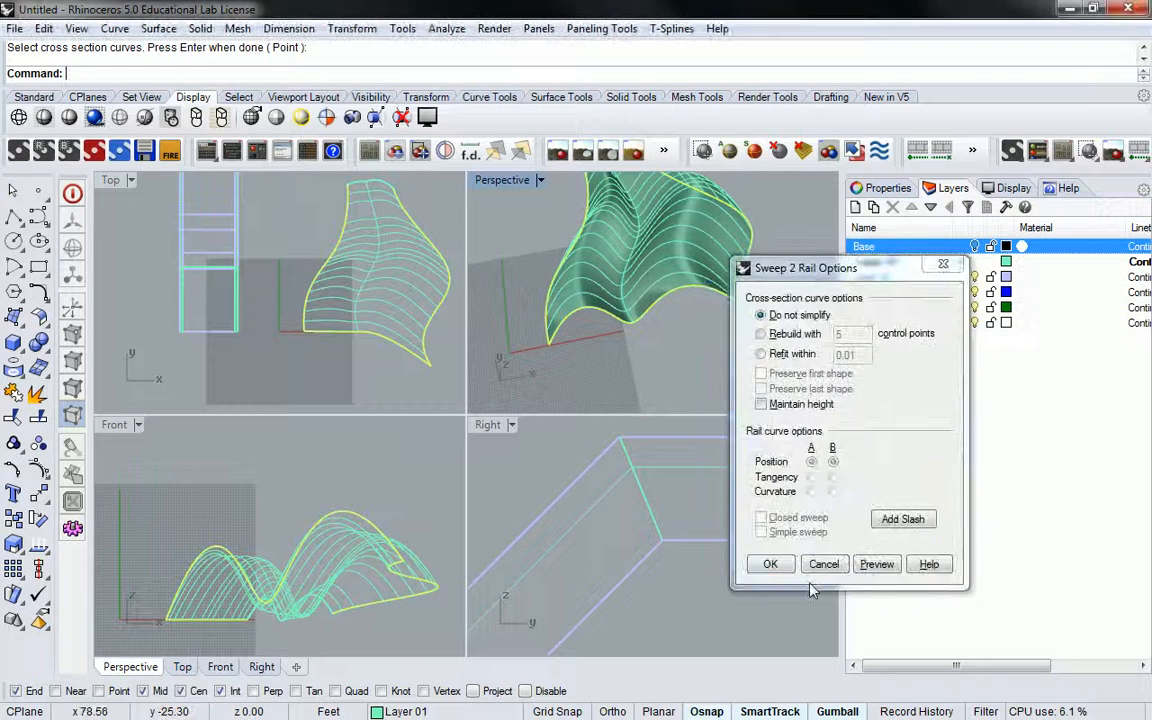
click(764, 561)
Delete the two-rail swept surface and the second rail curve, keeping the first rail and the wavy cross-section curve
right_drag(703, 243, 676, 320)
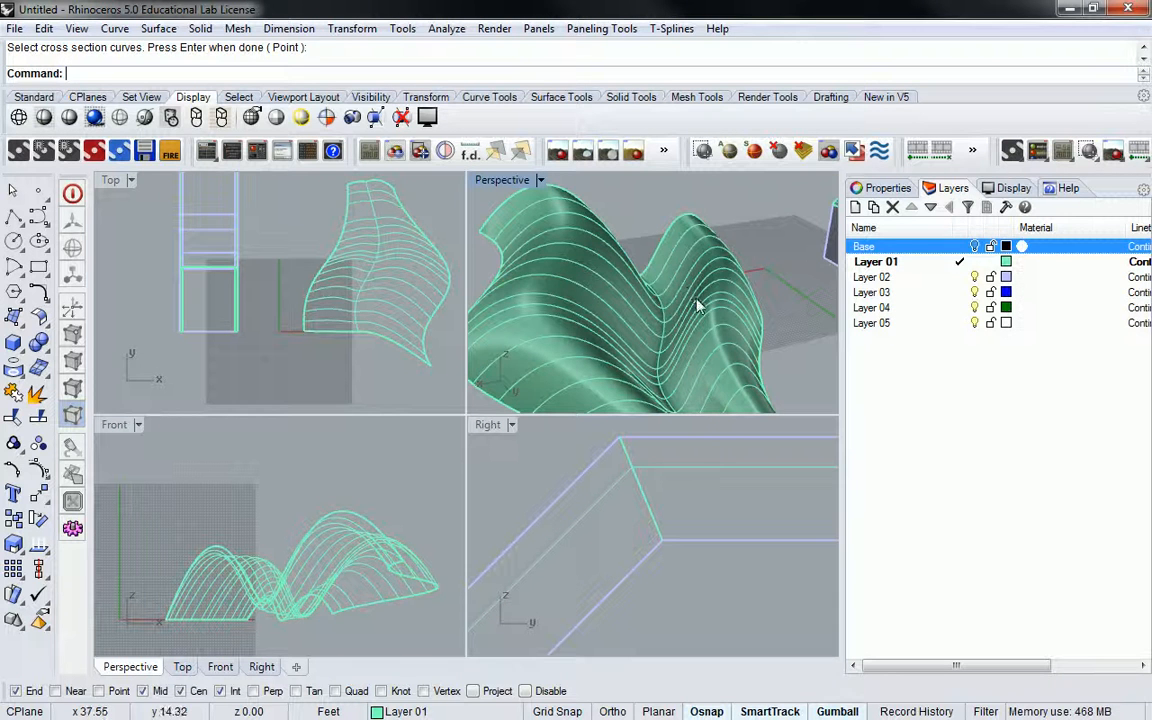
click(692, 287)
key(Delete)
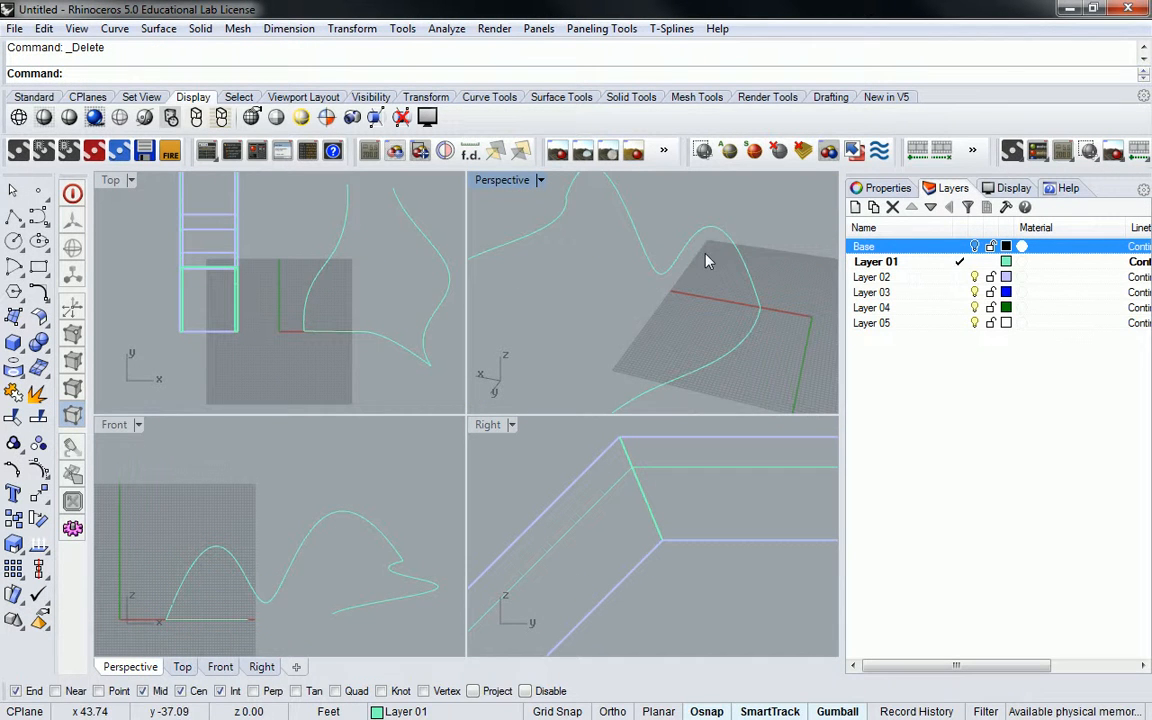
scroll(604, 239, down, 3)
click(594, 268)
key(Delete)
Create a Sweep1 surface along the remaining rail with the wavy curve as cross section, using Freeform style and Do not simplify
right_drag(617, 275, 437, 260)
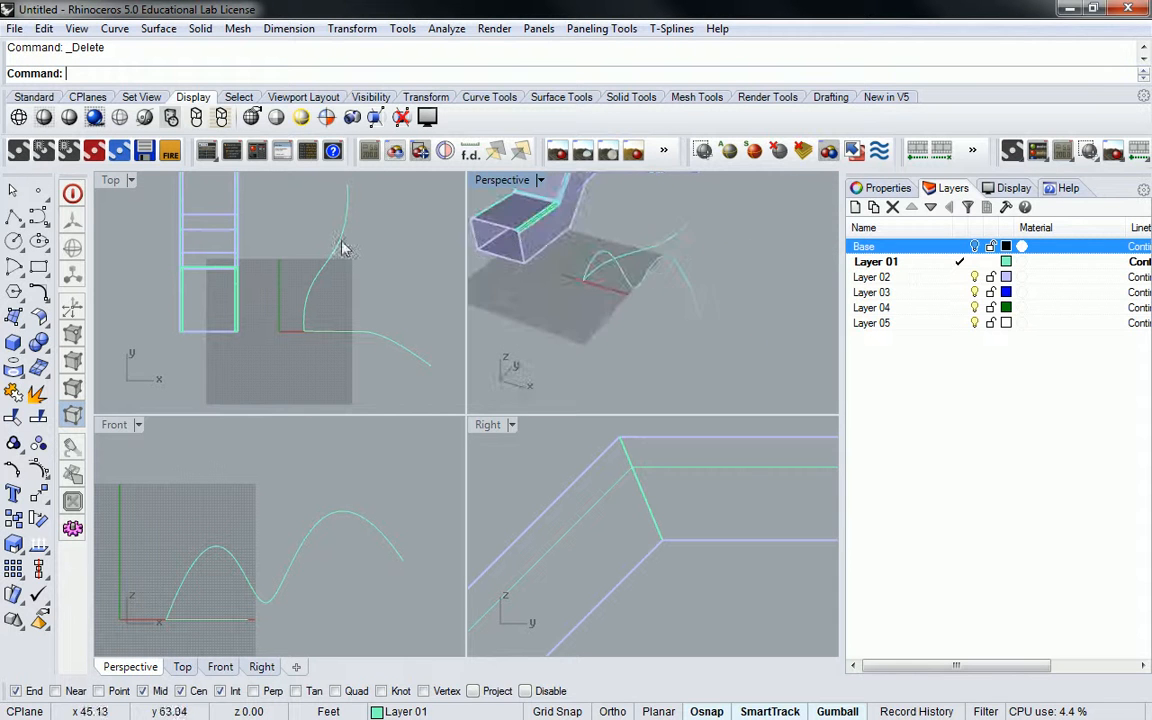
right_drag(651, 253, 740, 289)
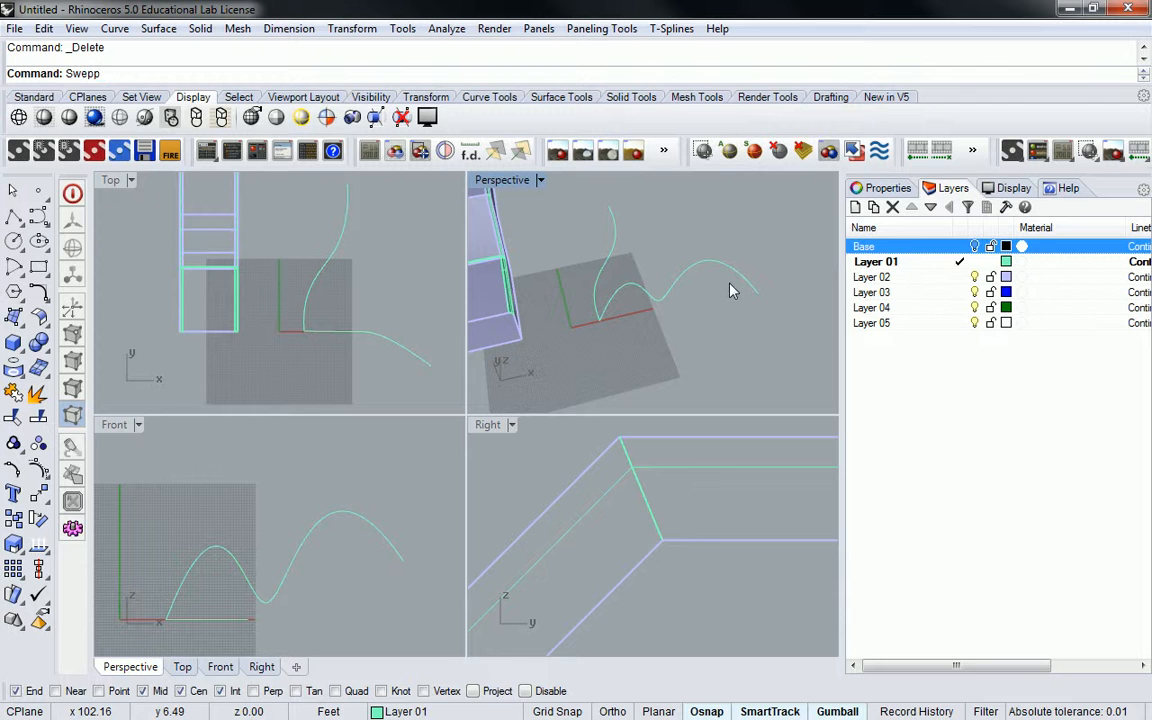
key(BackSpace)
key(BackSpace)
text(ep1)
key(Return)
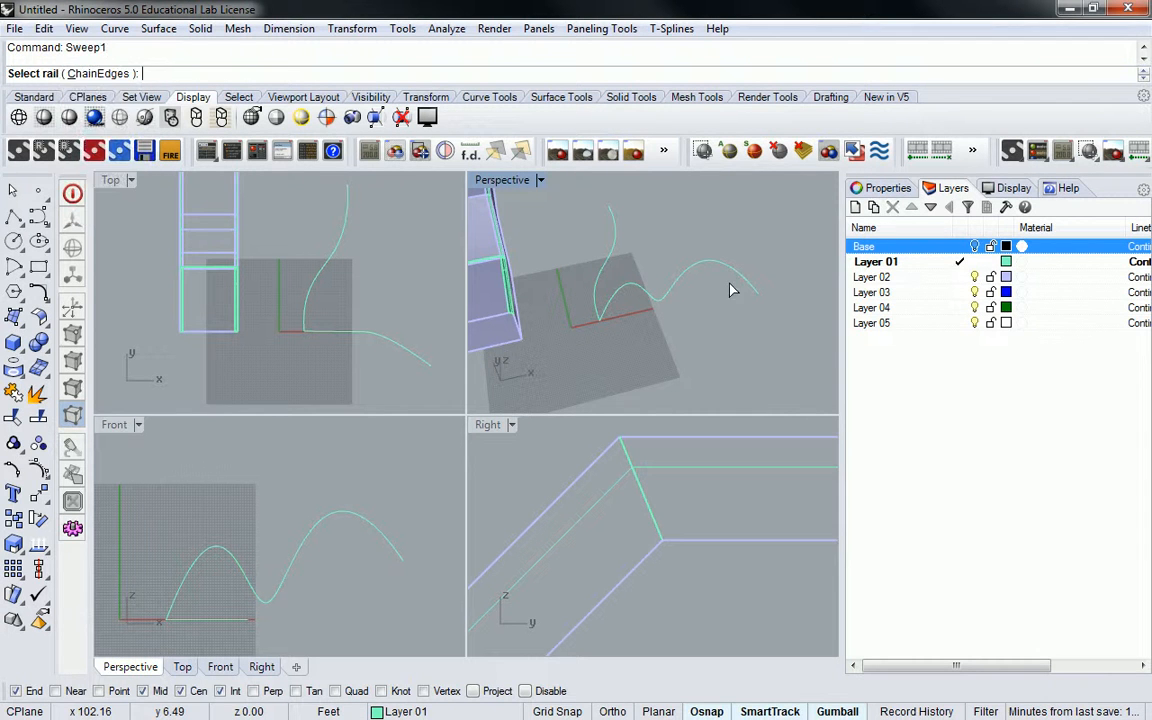
click(609, 261)
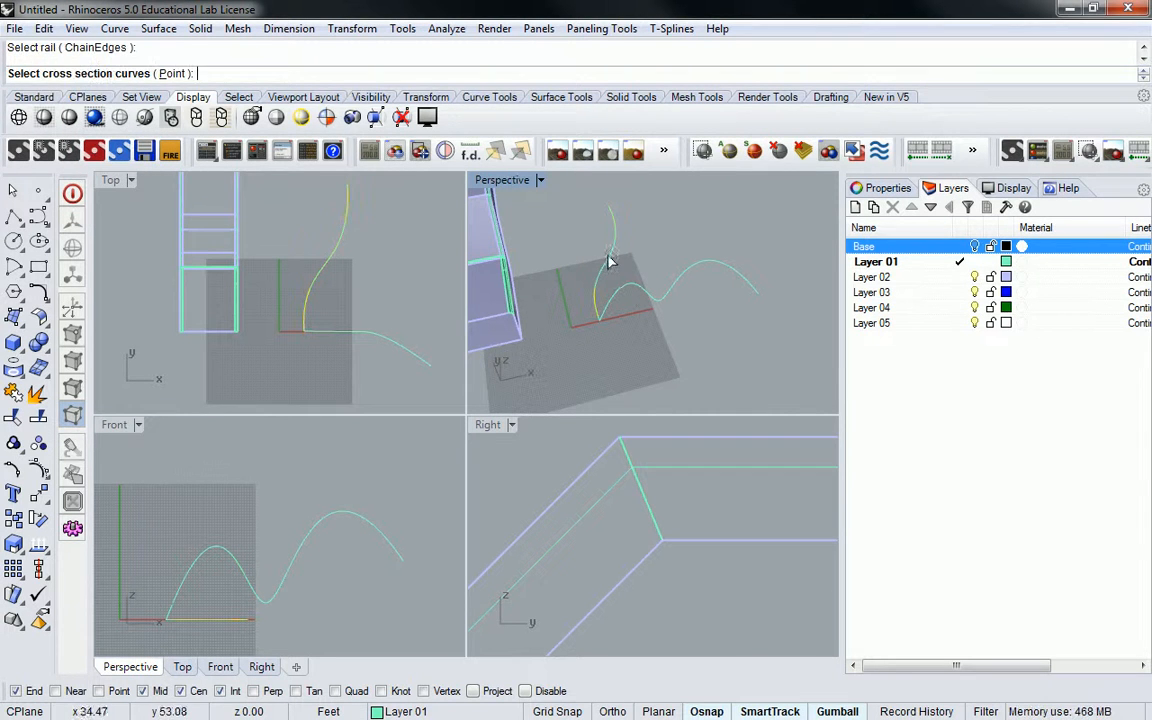
click(660, 300)
key(Return)
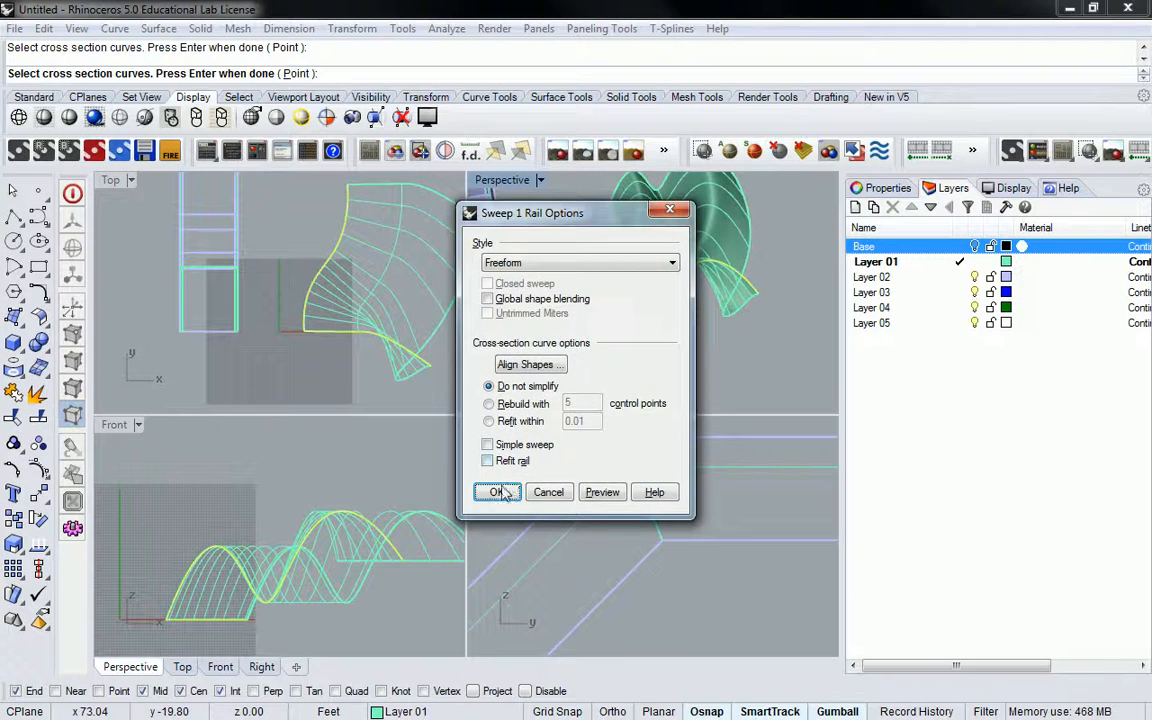
click(505, 491)
Delete the one-rail swept surface together with its rail and wavy cross-section curve, leaving only the bent box model
right_drag(766, 216, 660, 276)
scroll(749, 328, up, 8)
scroll(694, 306, down, 6)
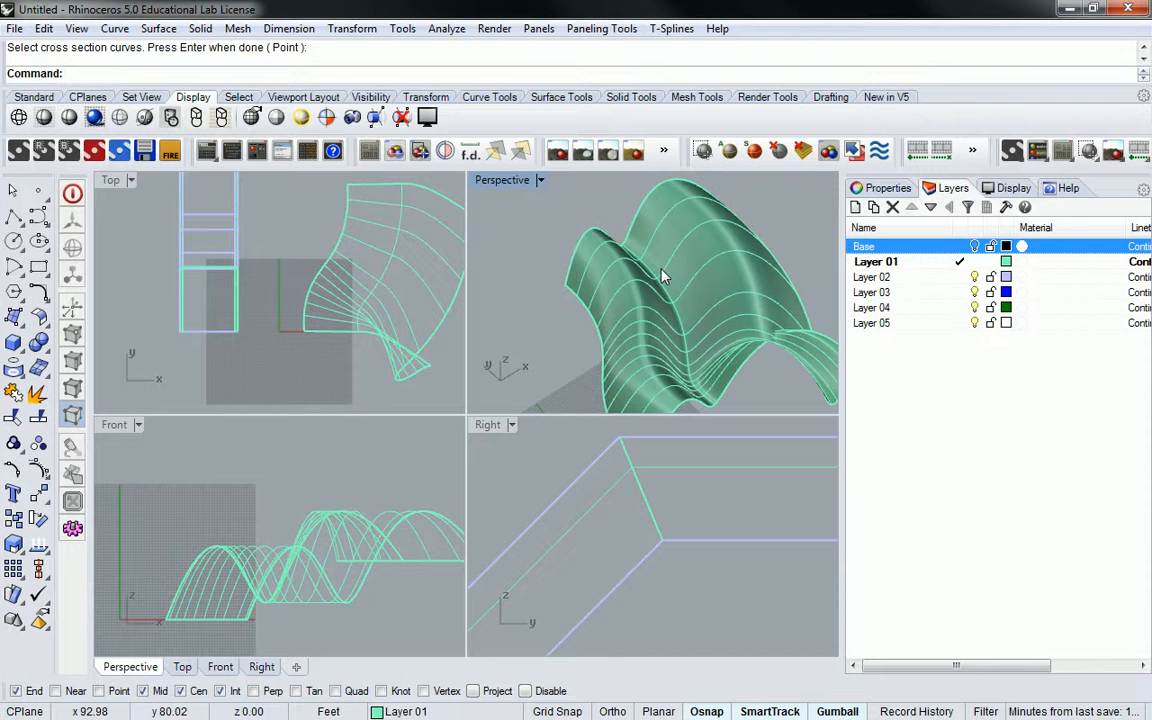
click(660, 276)
key(Delete)
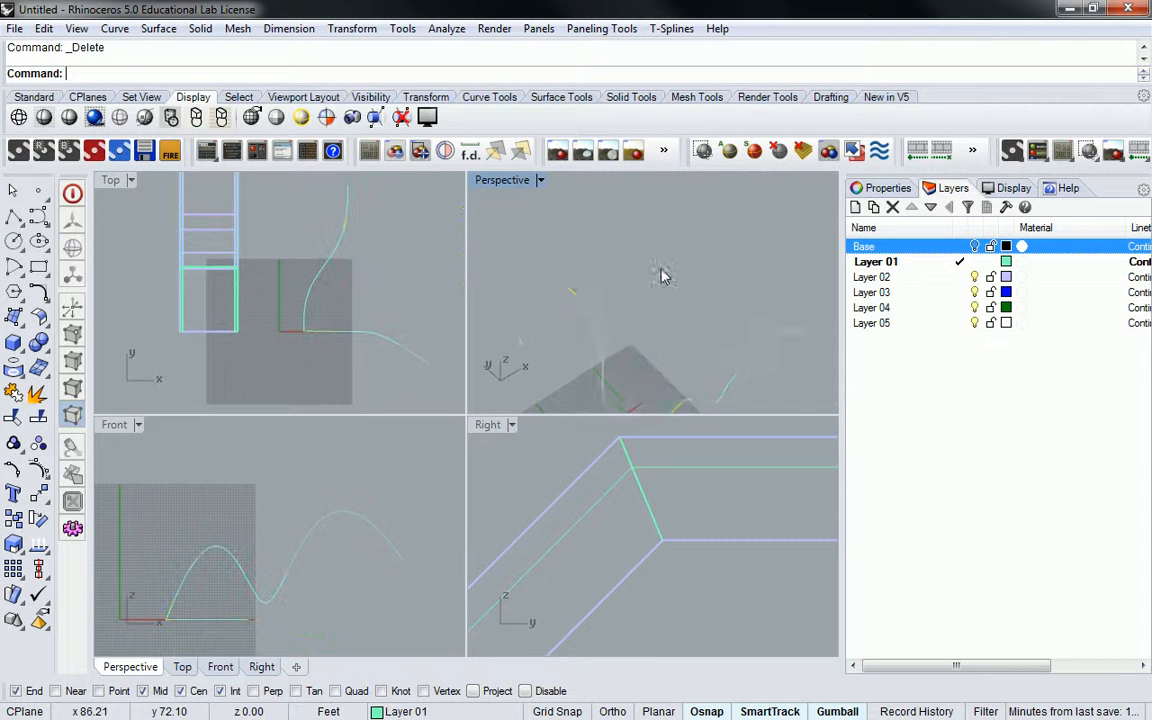
click(613, 378)
key(Delete)
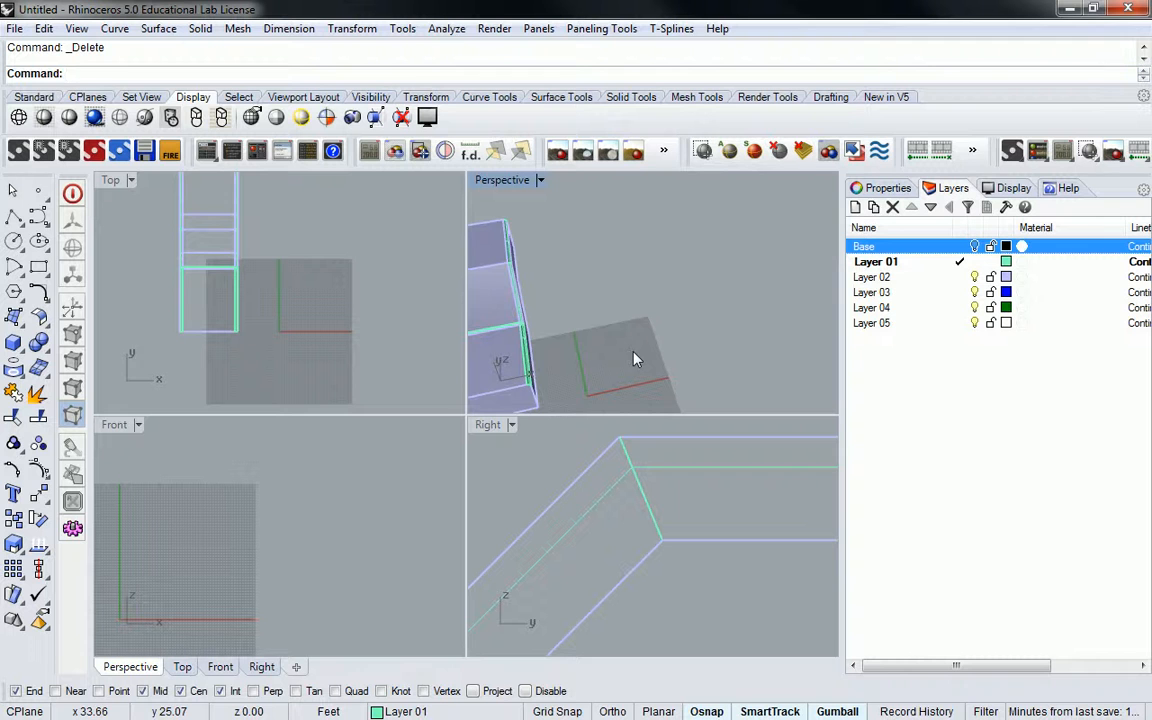
right_drag(640, 324, 649, 230)
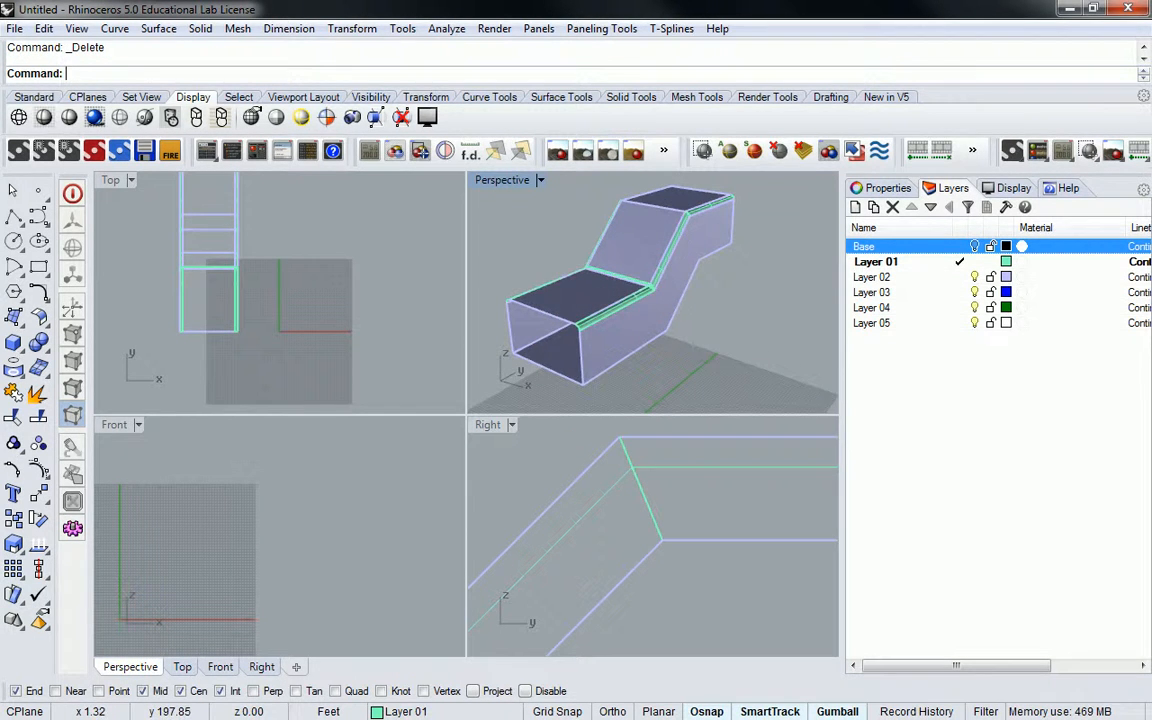